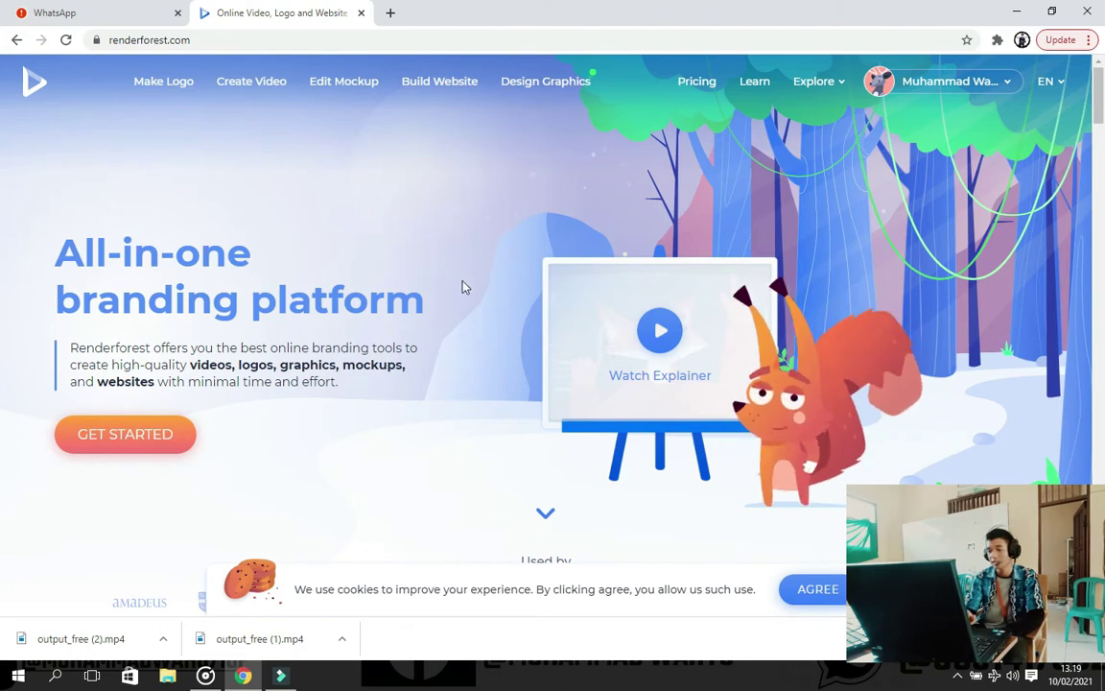
- Start a new creation from the Renderforest home page and choose Video as the project type
scroll(572, 300, down, 4)
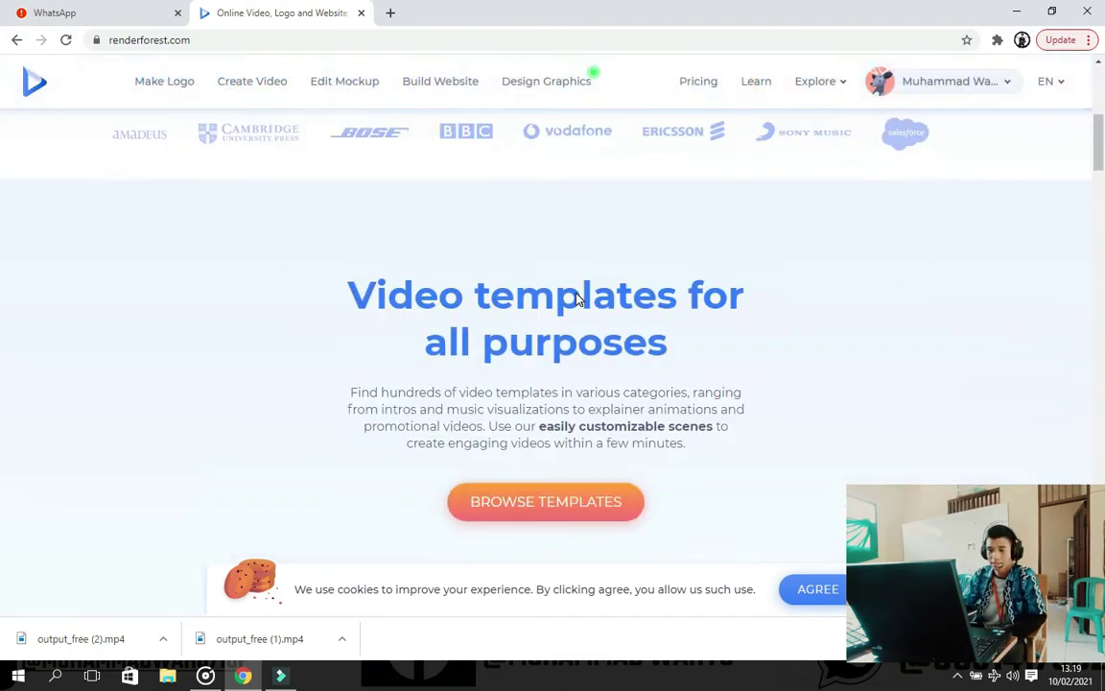
scroll(562, 218, up, 3)
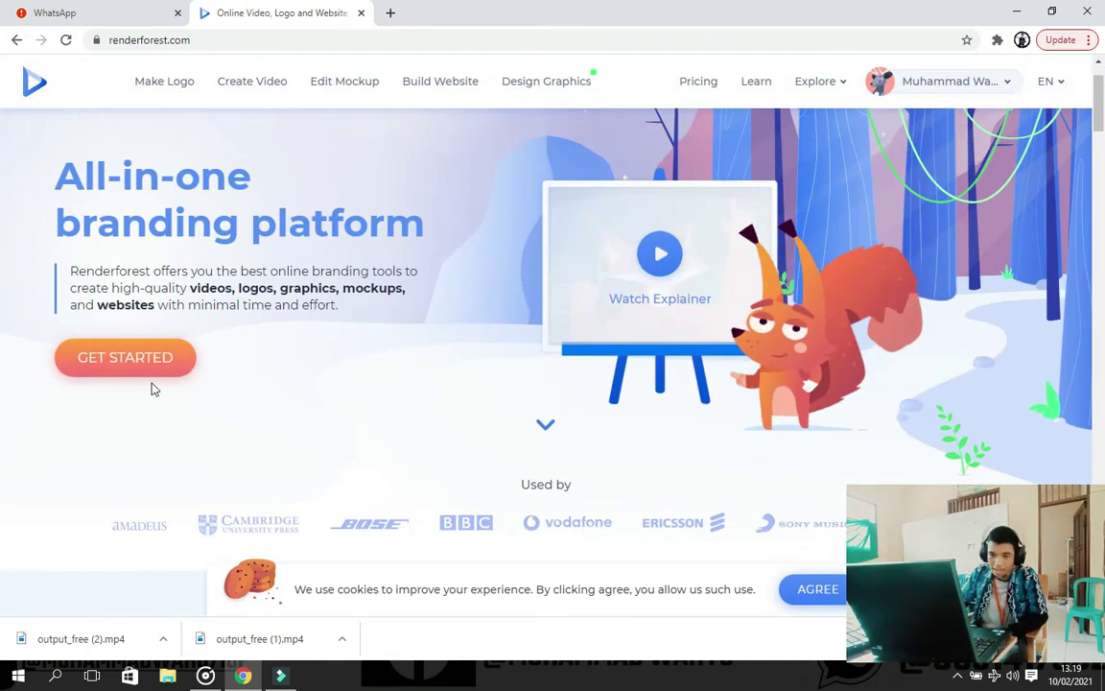
click(146, 370)
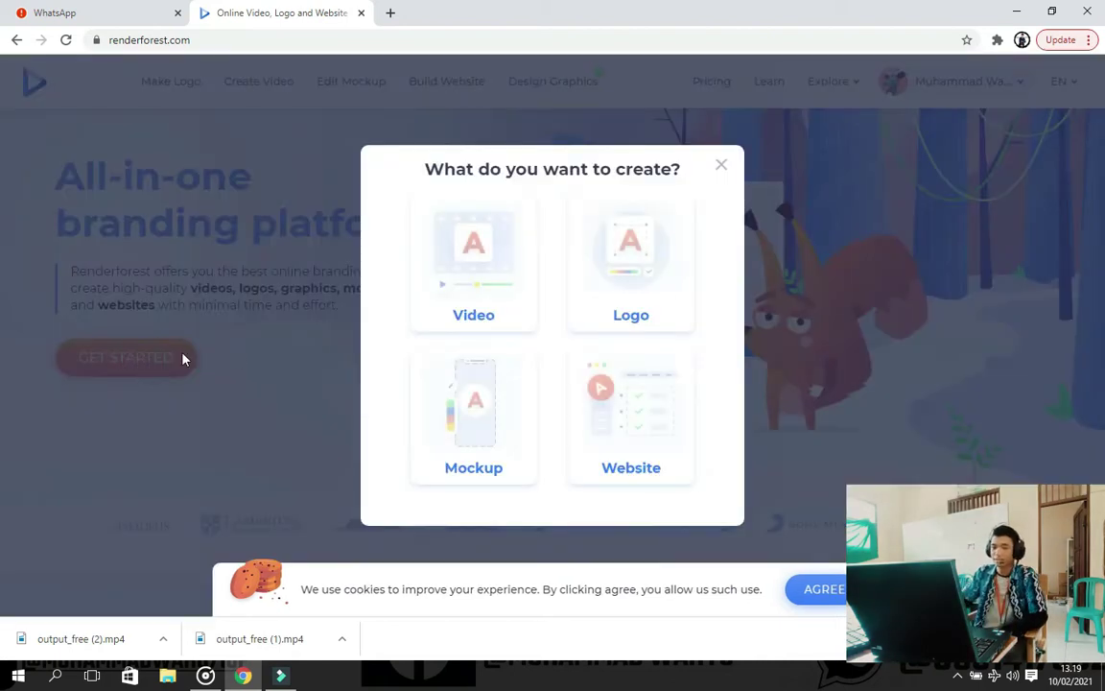
click(495, 292)
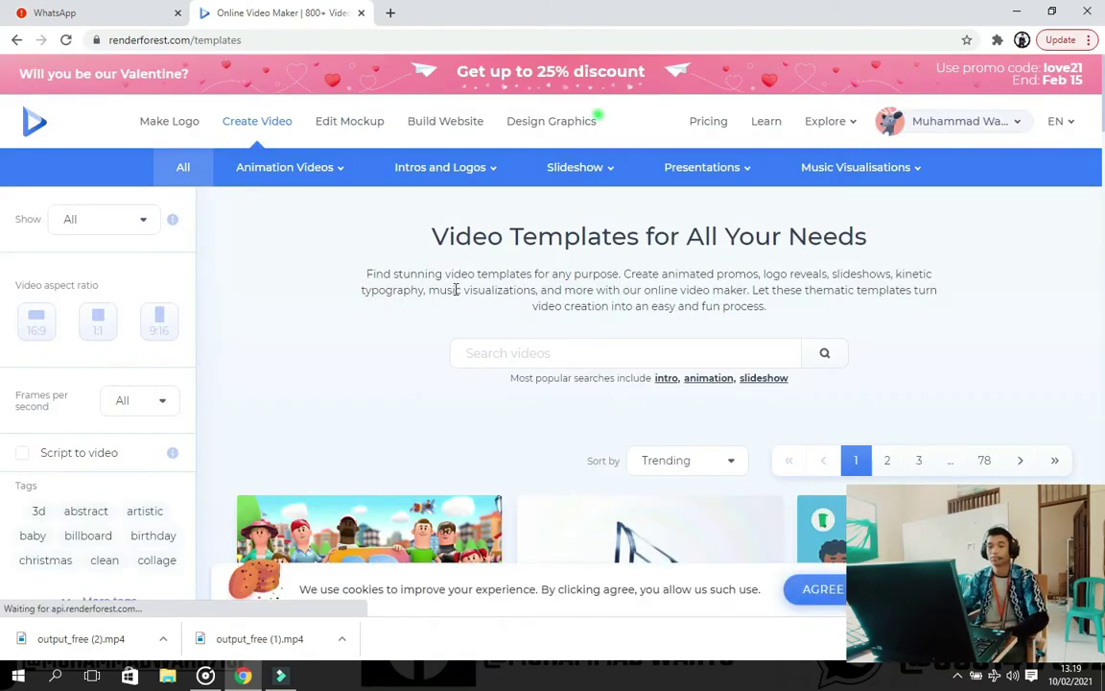
- Create a new video from the 3D Explainer Video Toolkit template, choosing to build it by adding scenes
scroll(455, 288, down, 3)
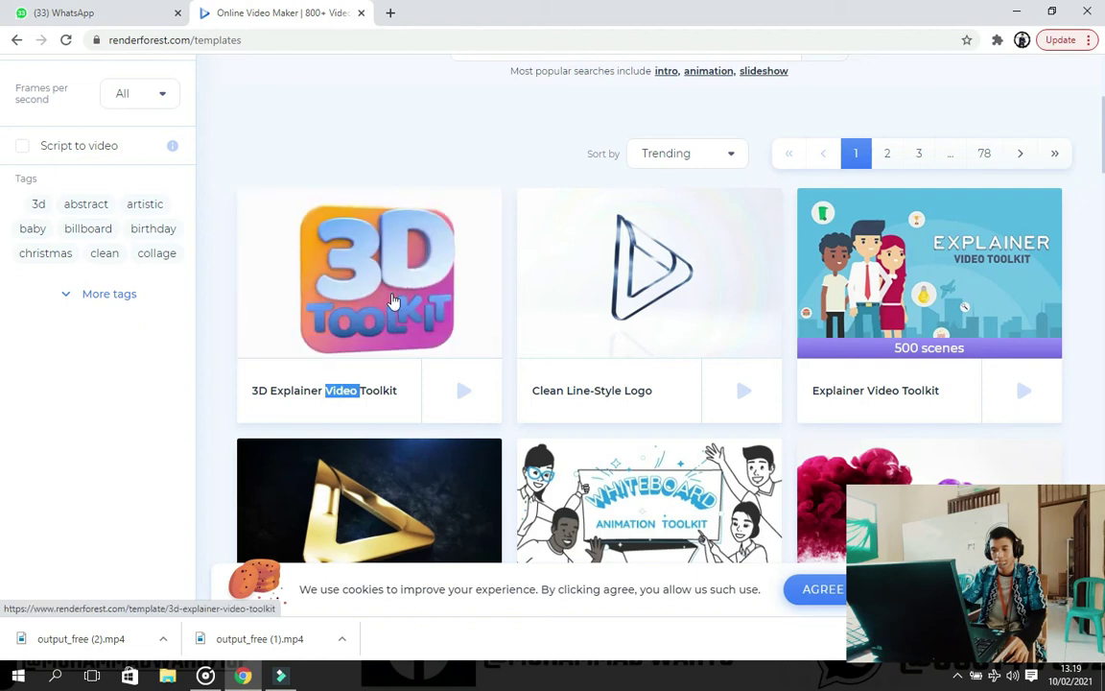
click(305, 383)
scroll(413, 326, down, 3)
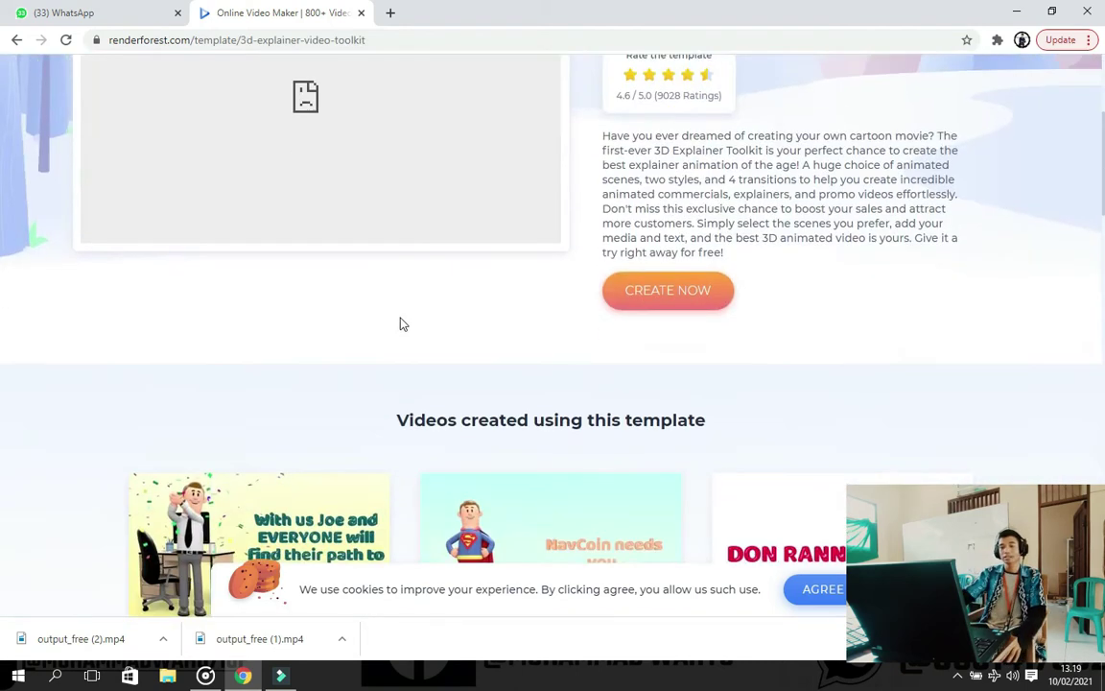
scroll(402, 323, up, 1)
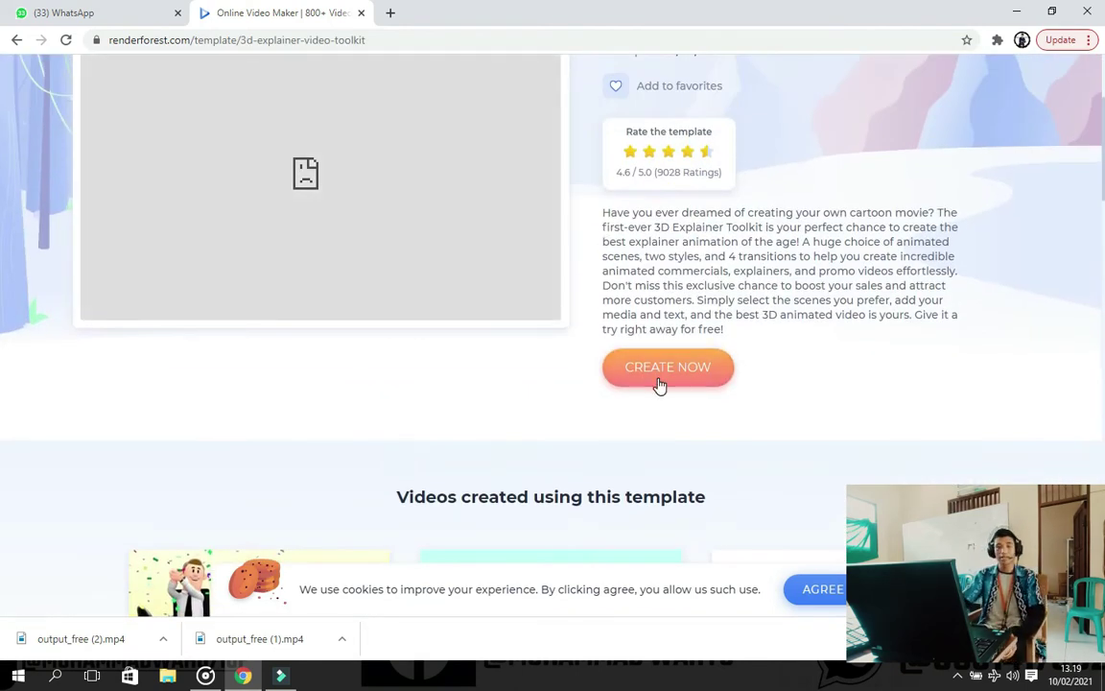
click(656, 385)
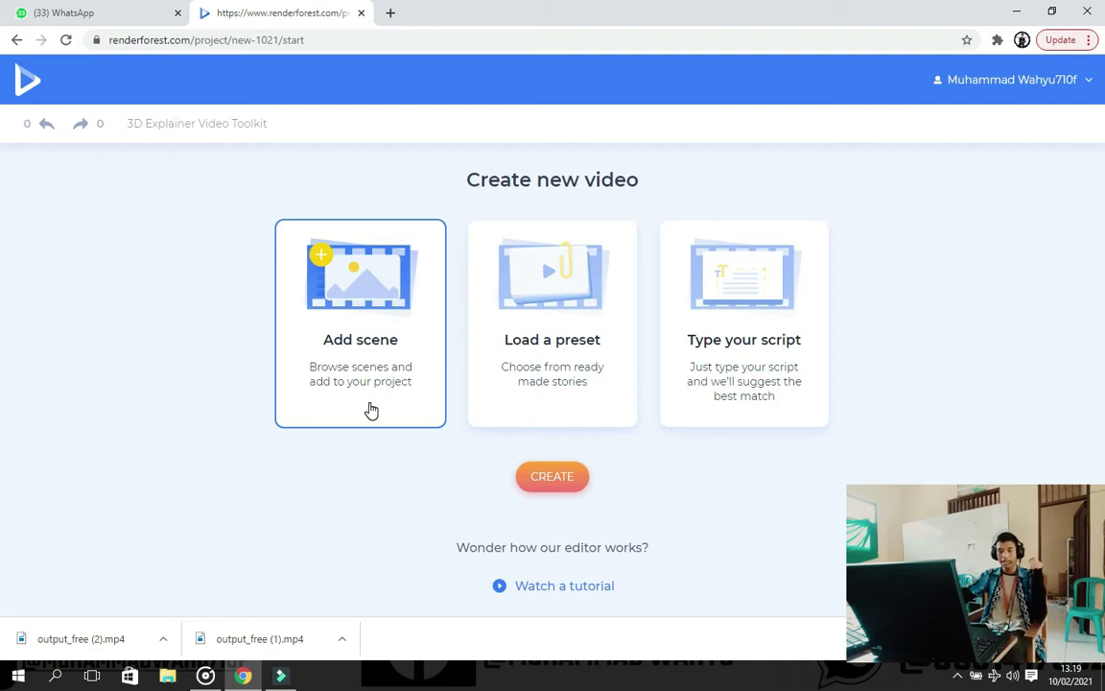
click(373, 318)
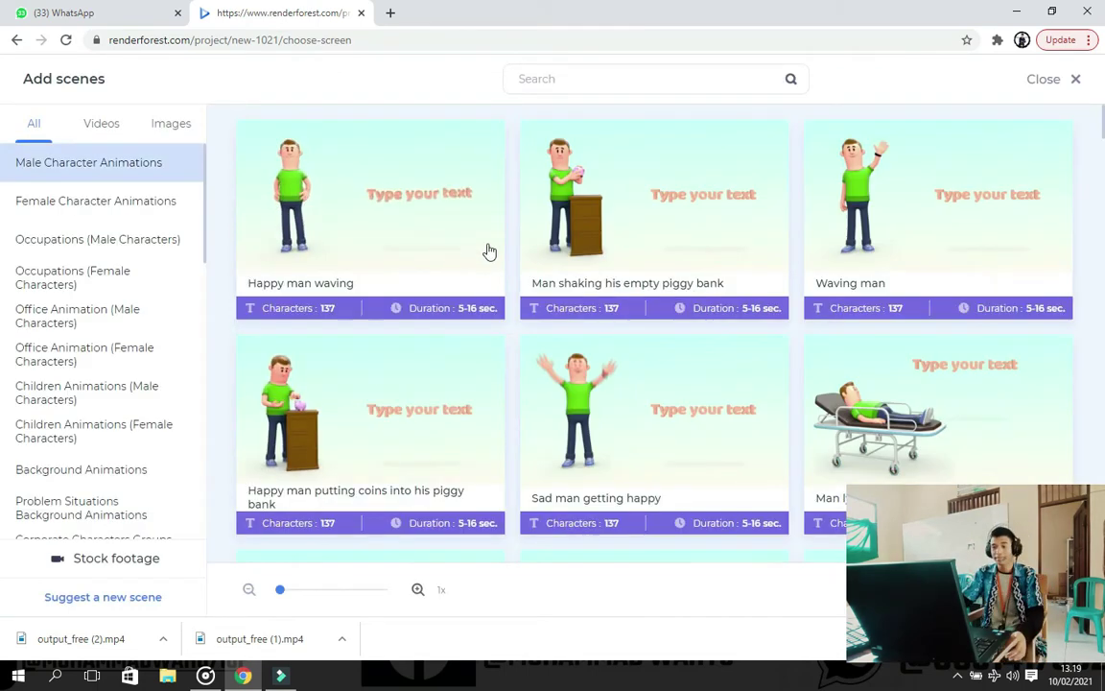
- Examine the available scenes in the Male Character Animations category
scroll(484, 274, down, 5)
scroll(473, 297, up, 1)
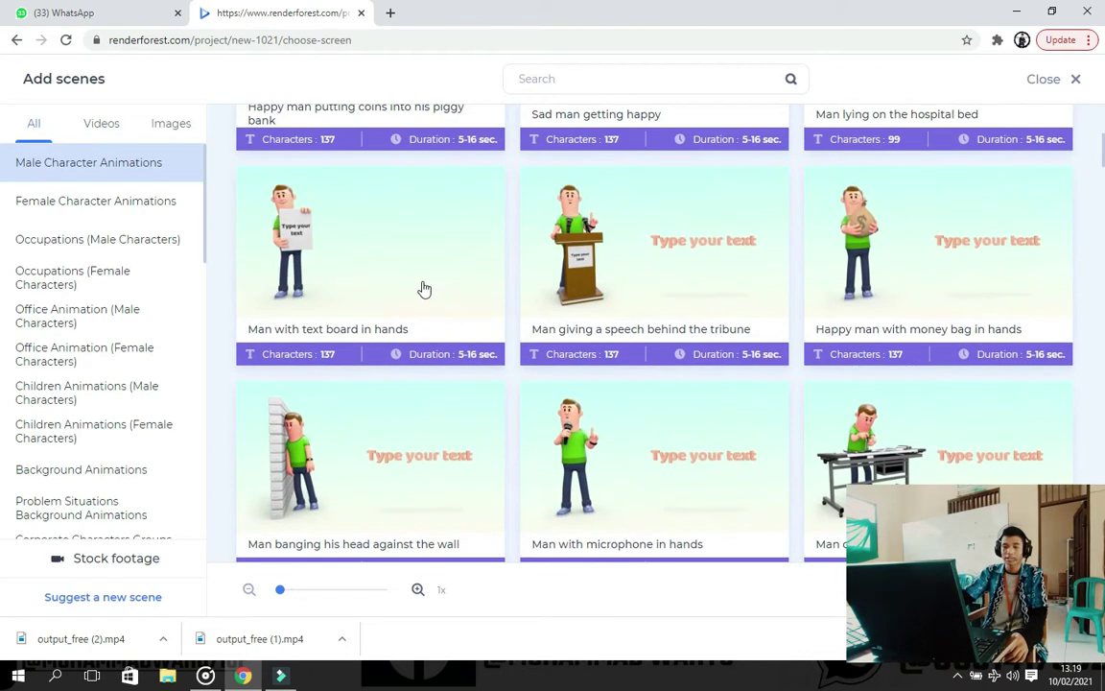
scroll(420, 288, up, 3)
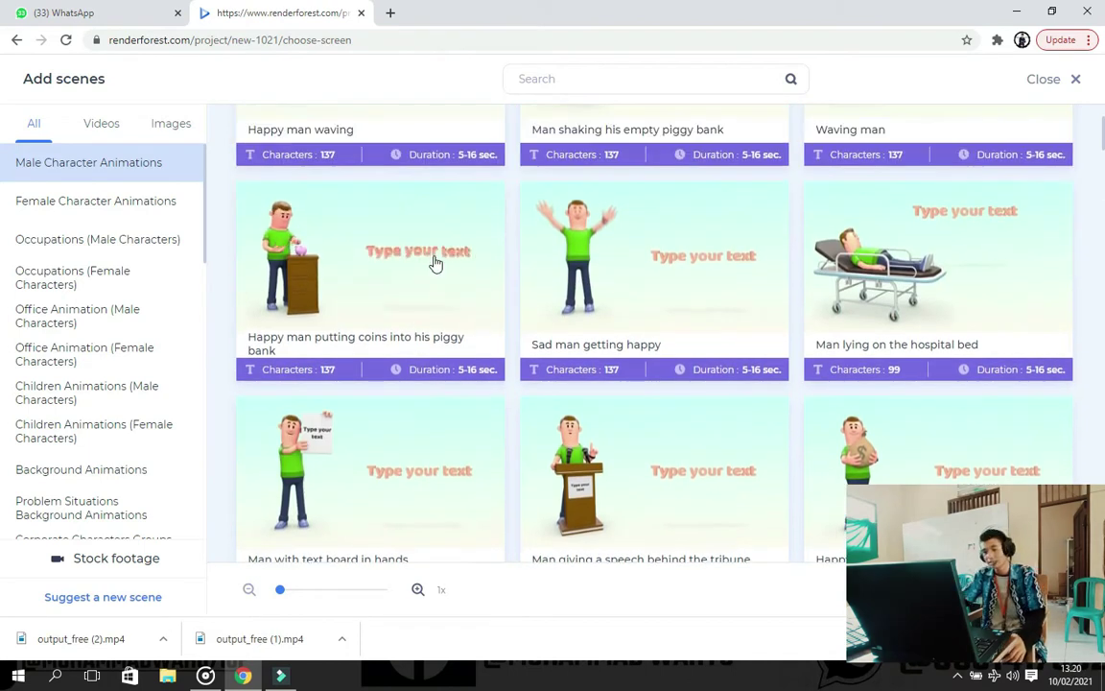
scroll(446, 268, up, 1)
scroll(659, 267, down, 6)
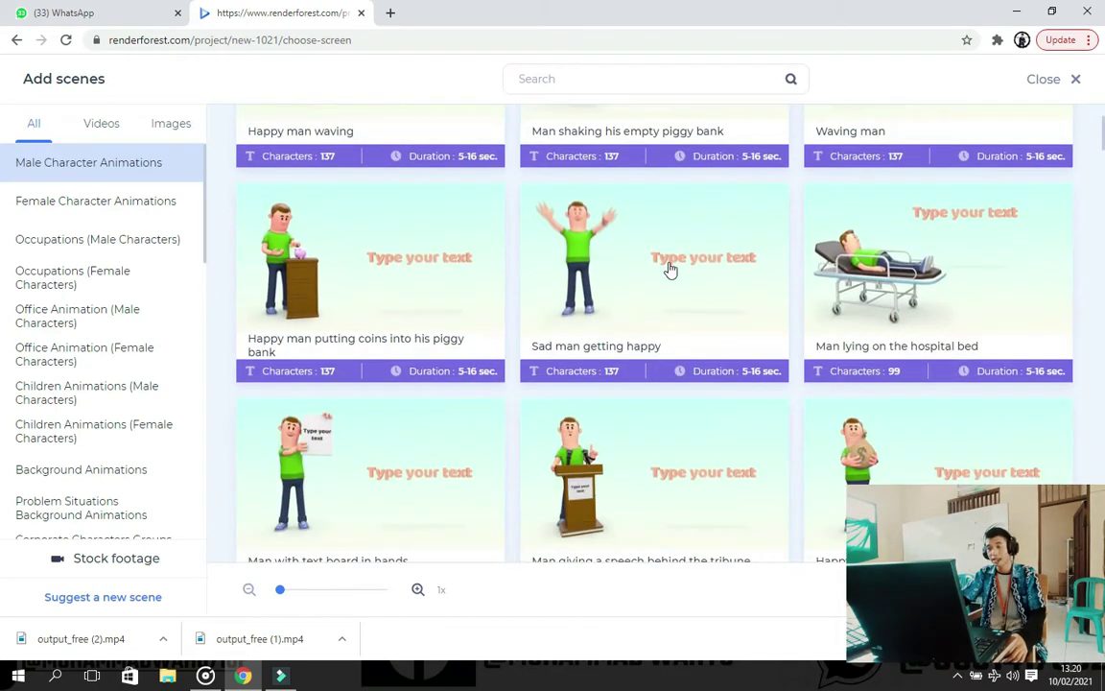
scroll(608, 362, down, 3)
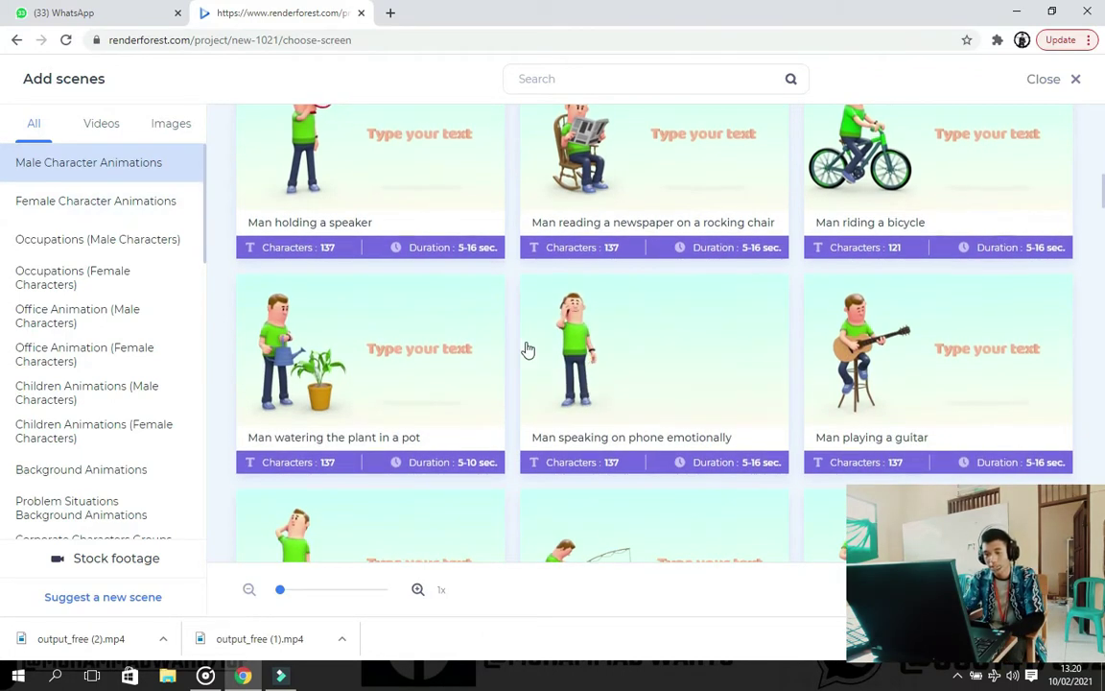
scroll(526, 353, up, 4)
scroll(502, 346, down, 2)
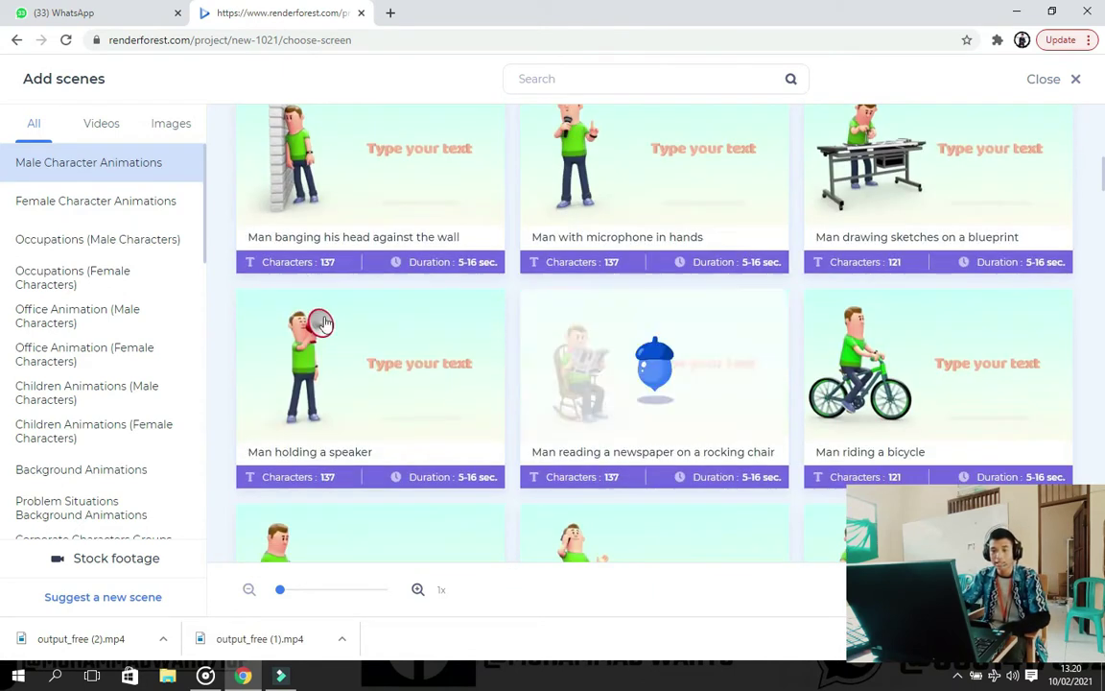
- Examine the scenes in the female character, male and female occupation, office and children animation categories
click(151, 203)
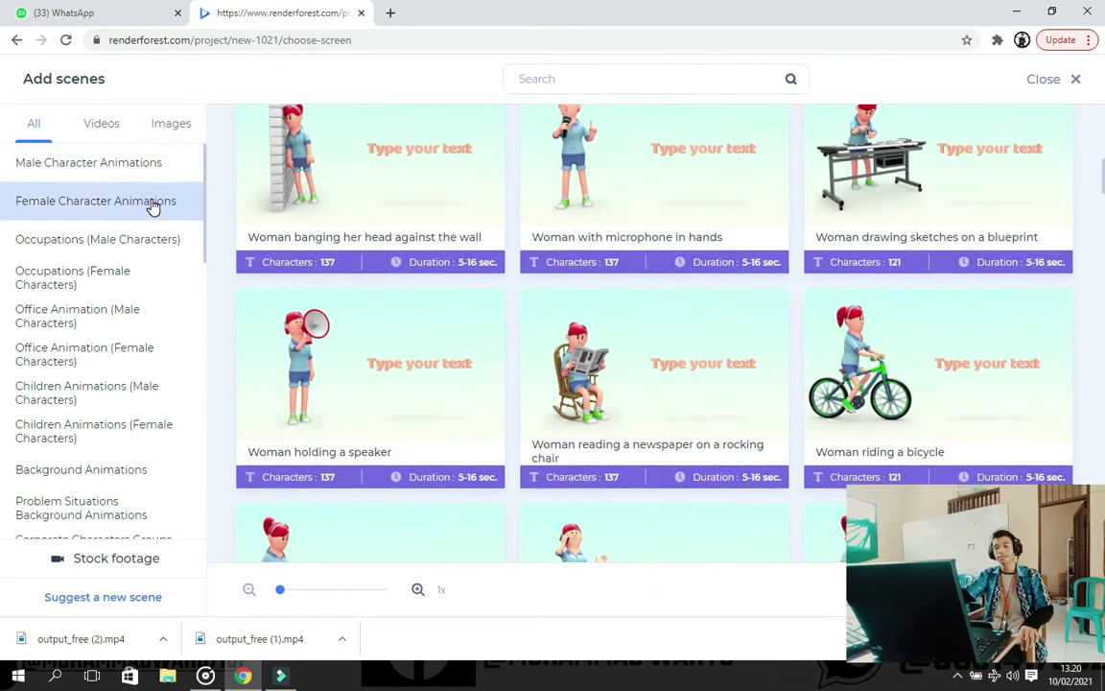
click(127, 249)
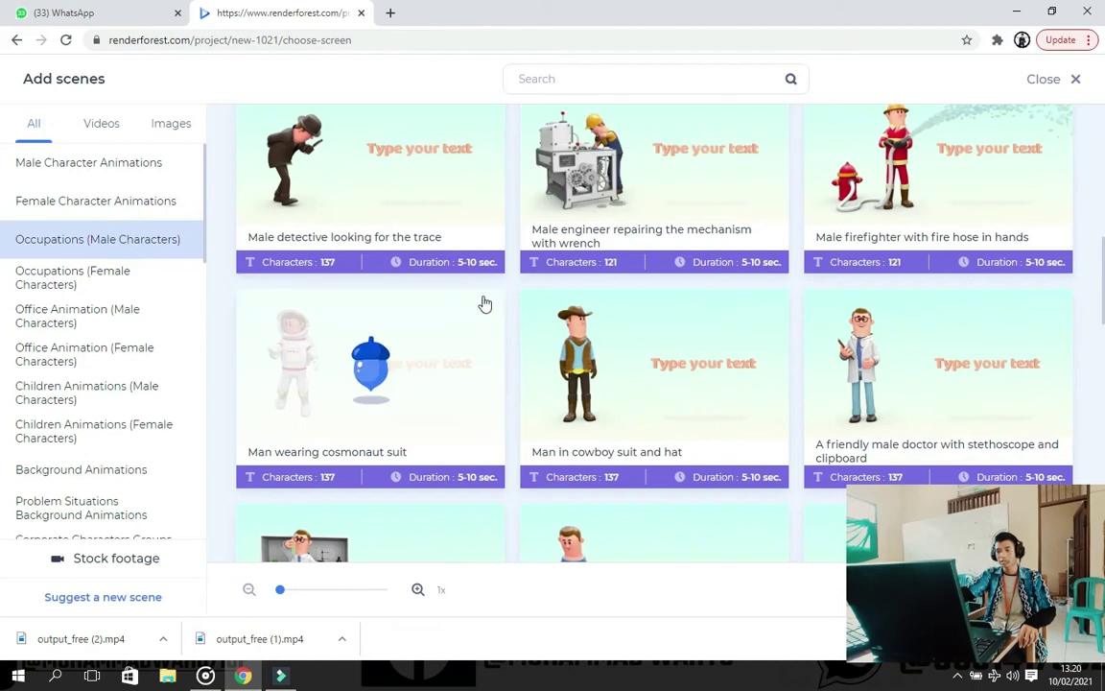
scroll(747, 237, down, 3)
scroll(671, 269, down, 3)
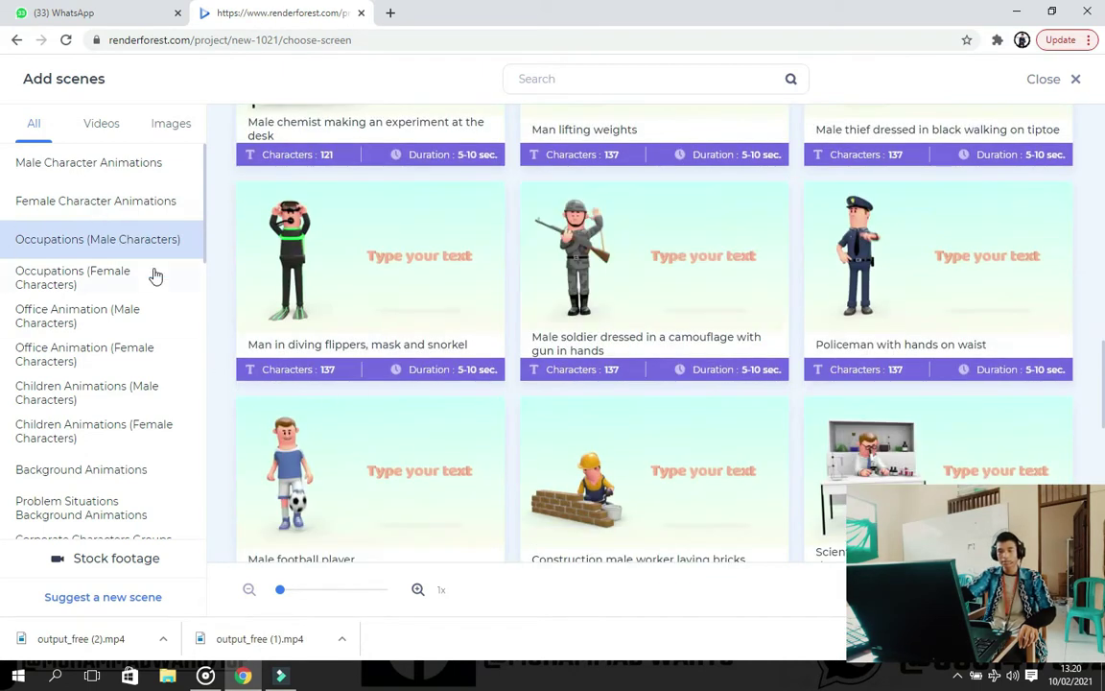
scroll(740, 325, down, 5)
click(79, 284)
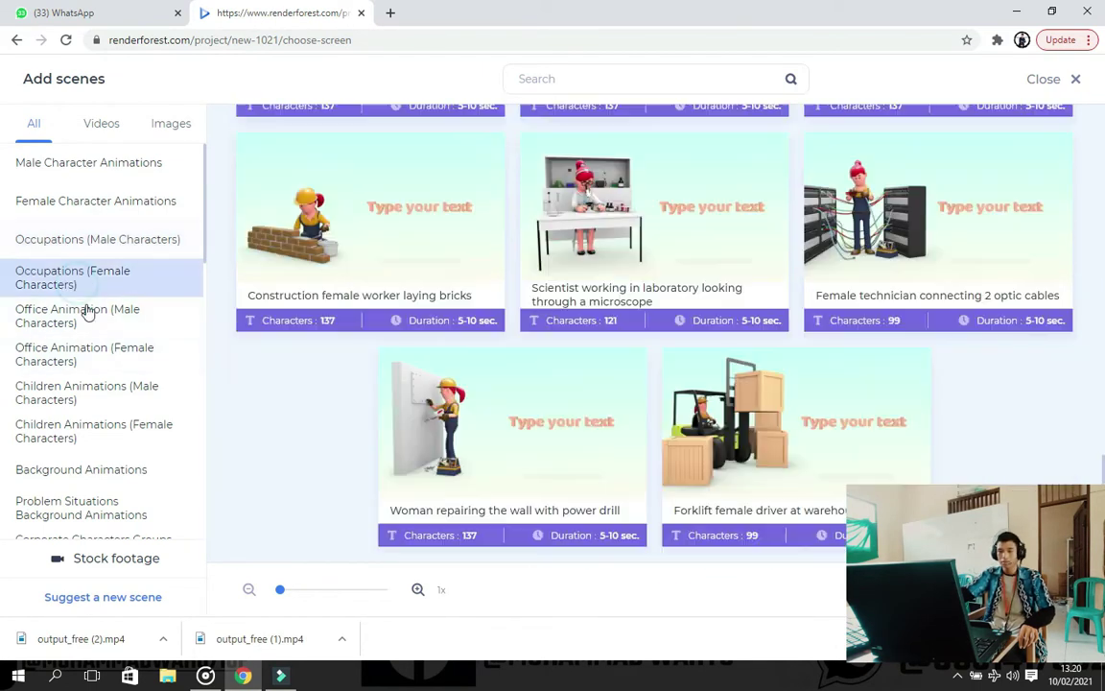
click(87, 315)
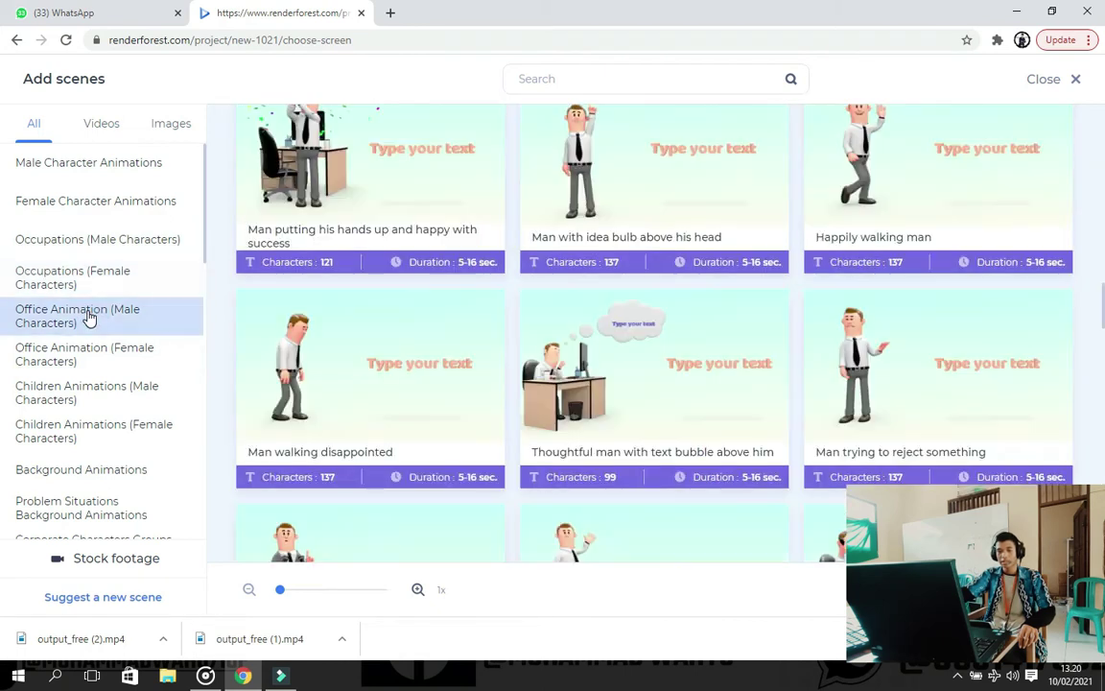
click(87, 348)
click(82, 390)
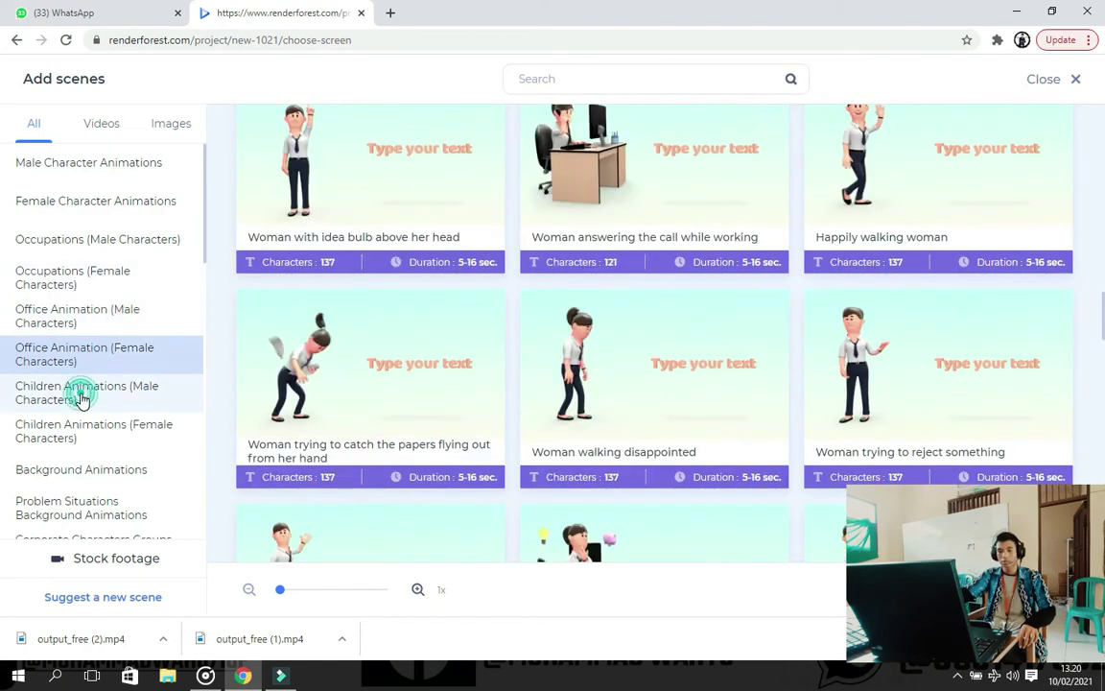
- Examine the background, problem situation, logo and text holder scene categories, and return to Male Character Animations
click(106, 463)
click(99, 508)
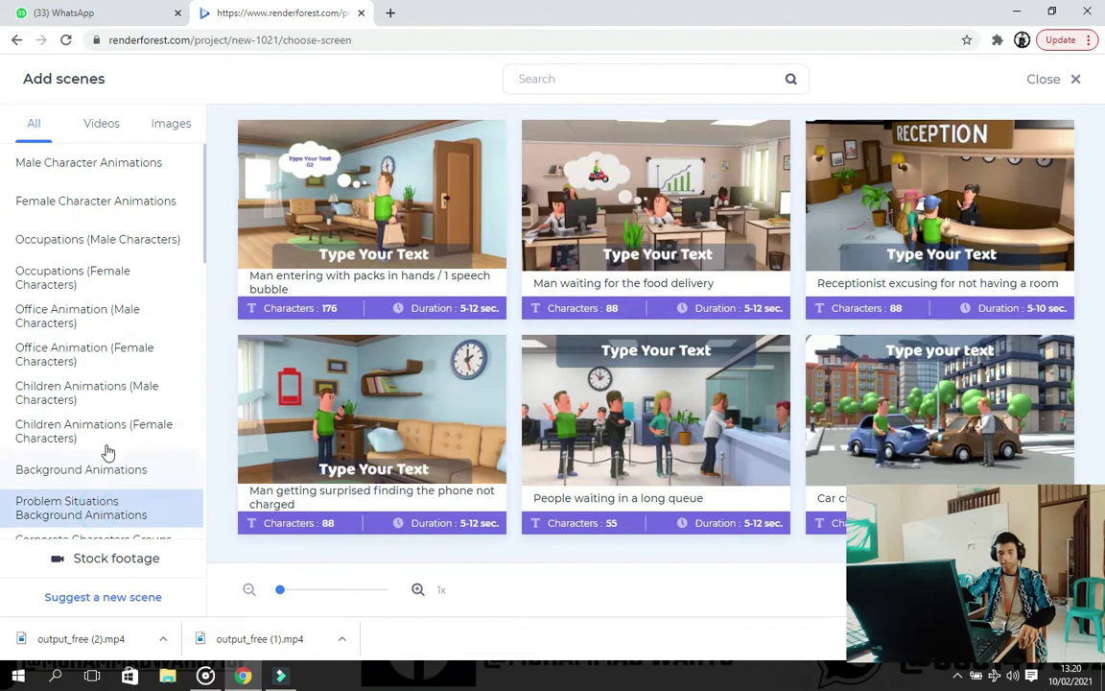
scroll(105, 443, down, 2)
click(105, 436)
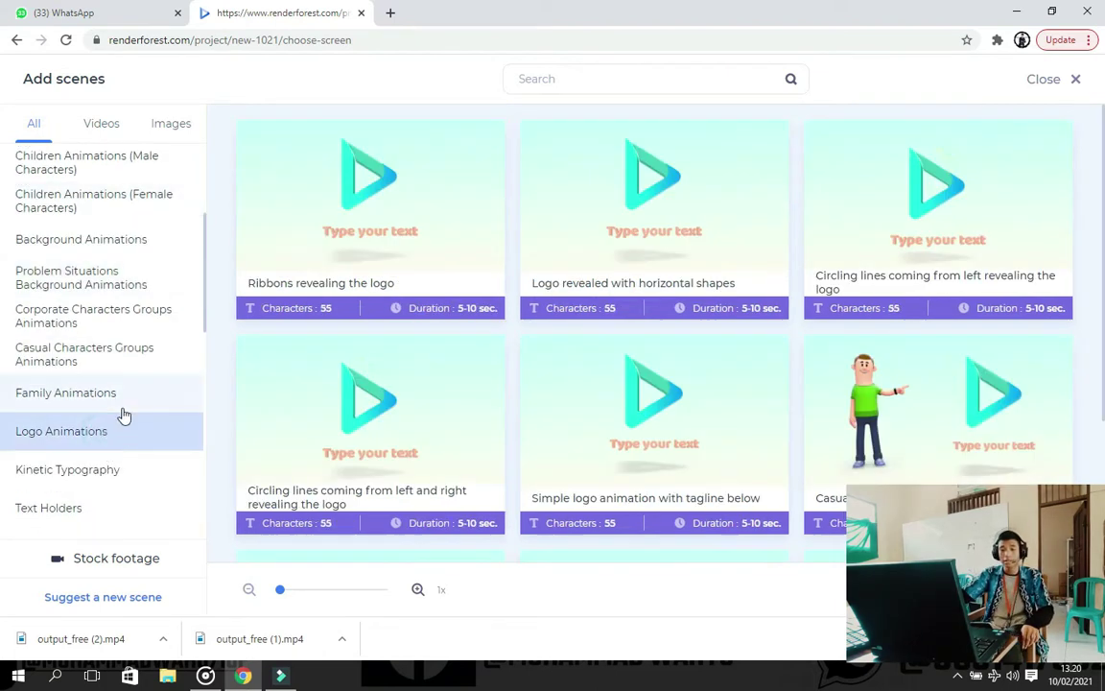
click(124, 414)
click(96, 507)
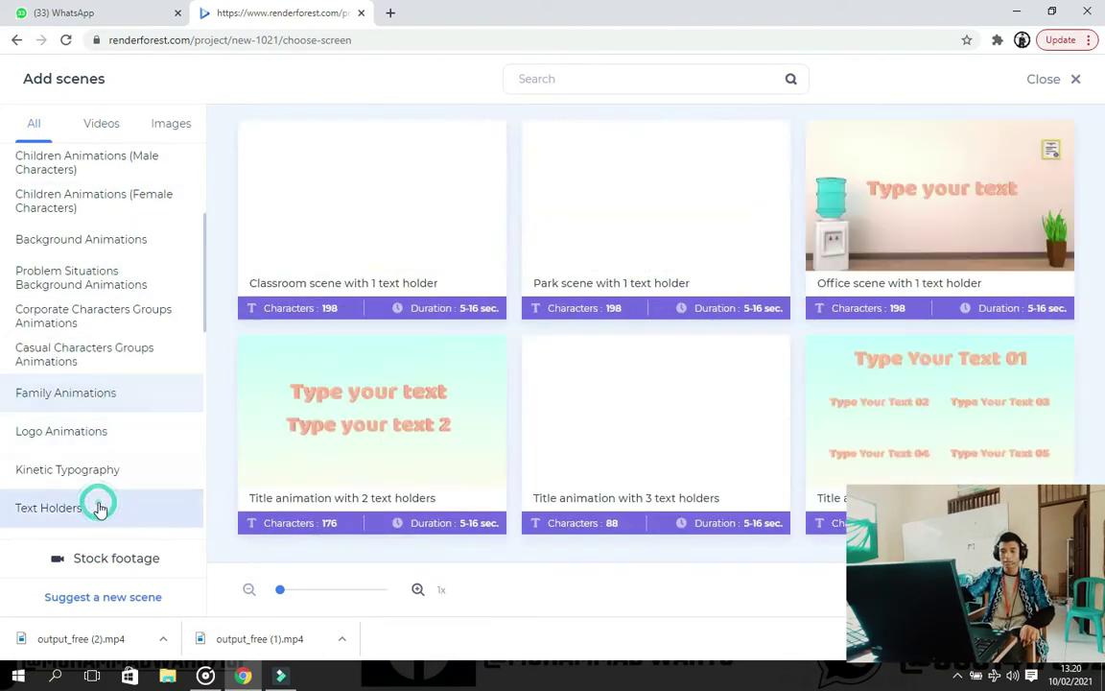
scroll(124, 288, up, 3)
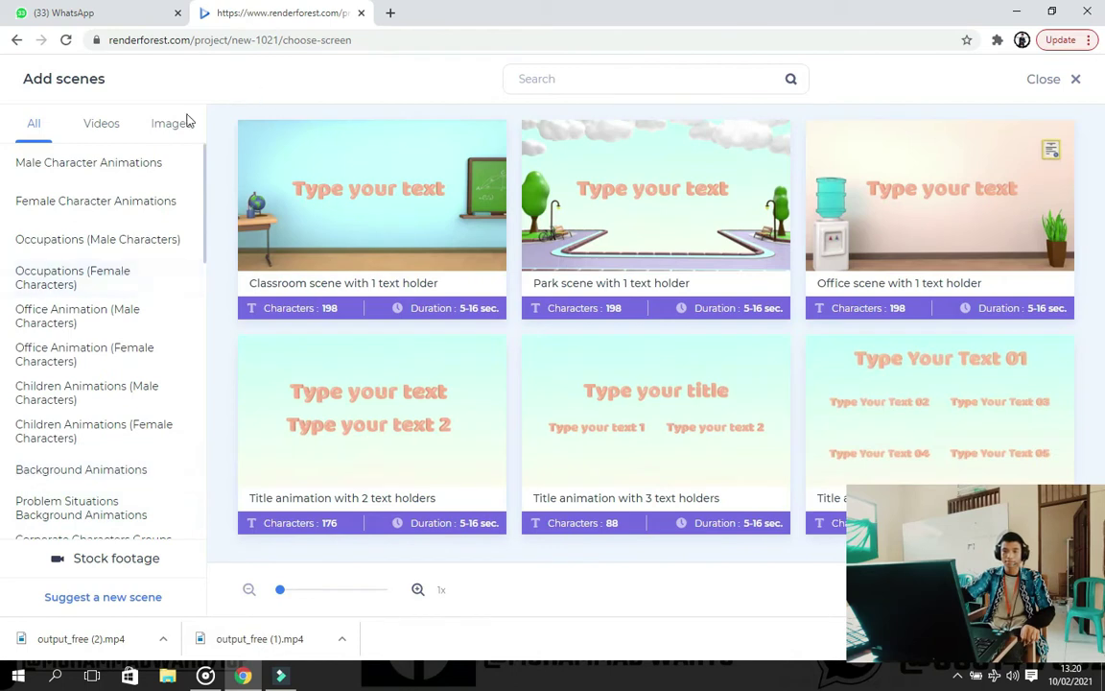
click(53, 165)
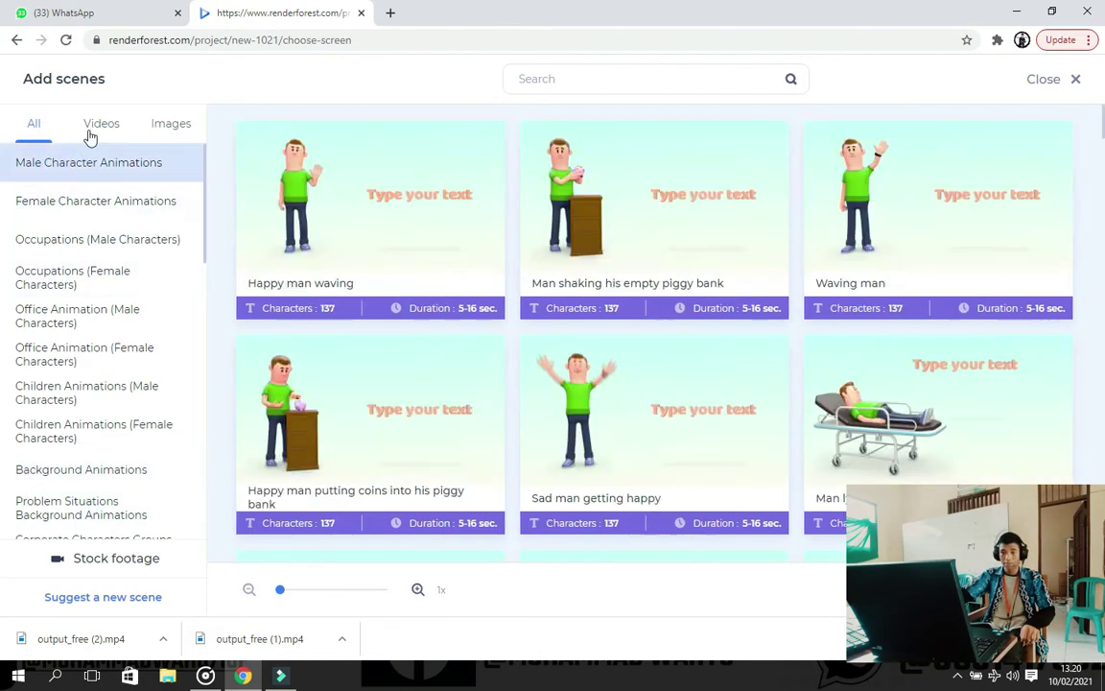
- Compare the video and image holder scenes and add the "Video on the PC monitor" scene to the project
click(103, 124)
scroll(720, 400, down, 3)
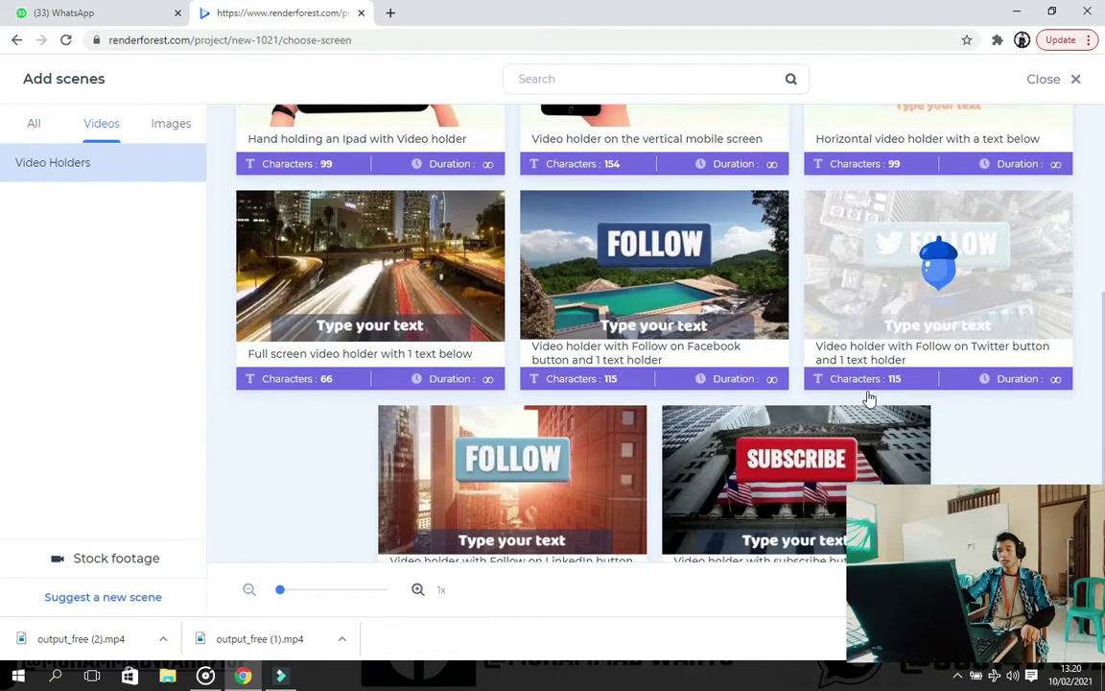
scroll(820, 398, up, 1)
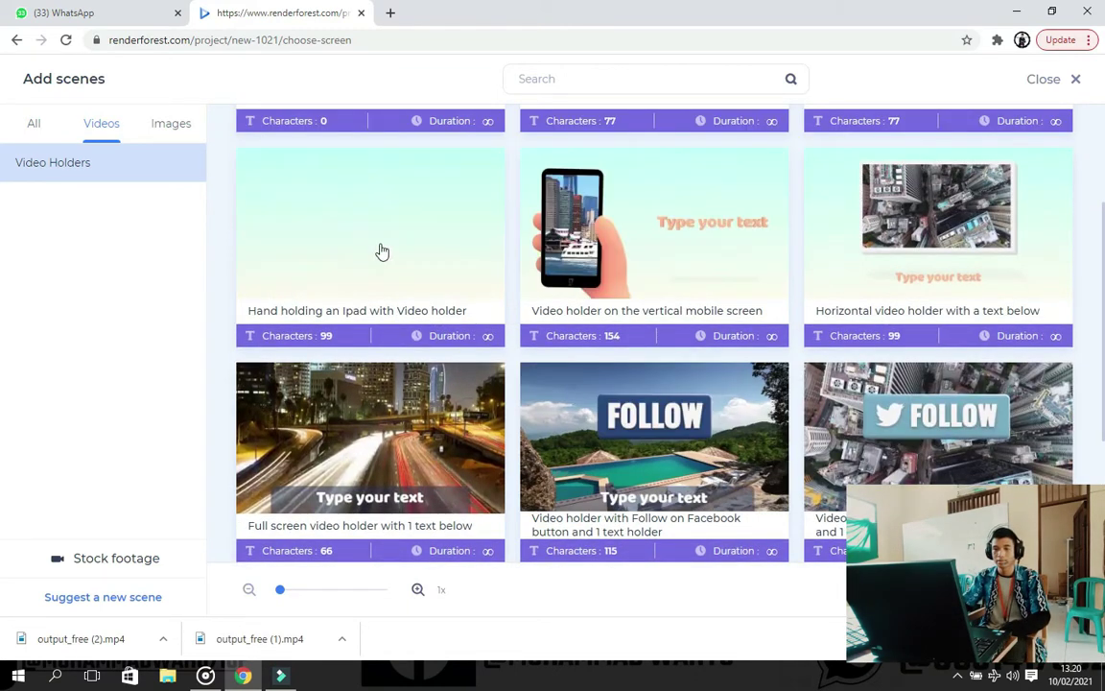
click(169, 124)
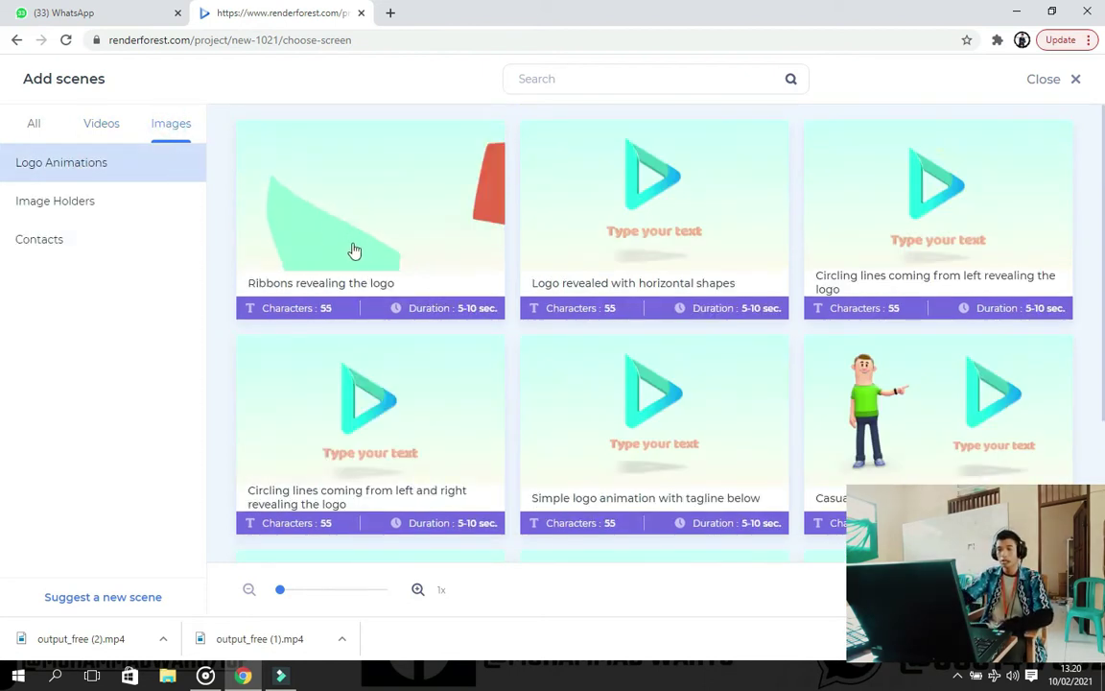
click(102, 129)
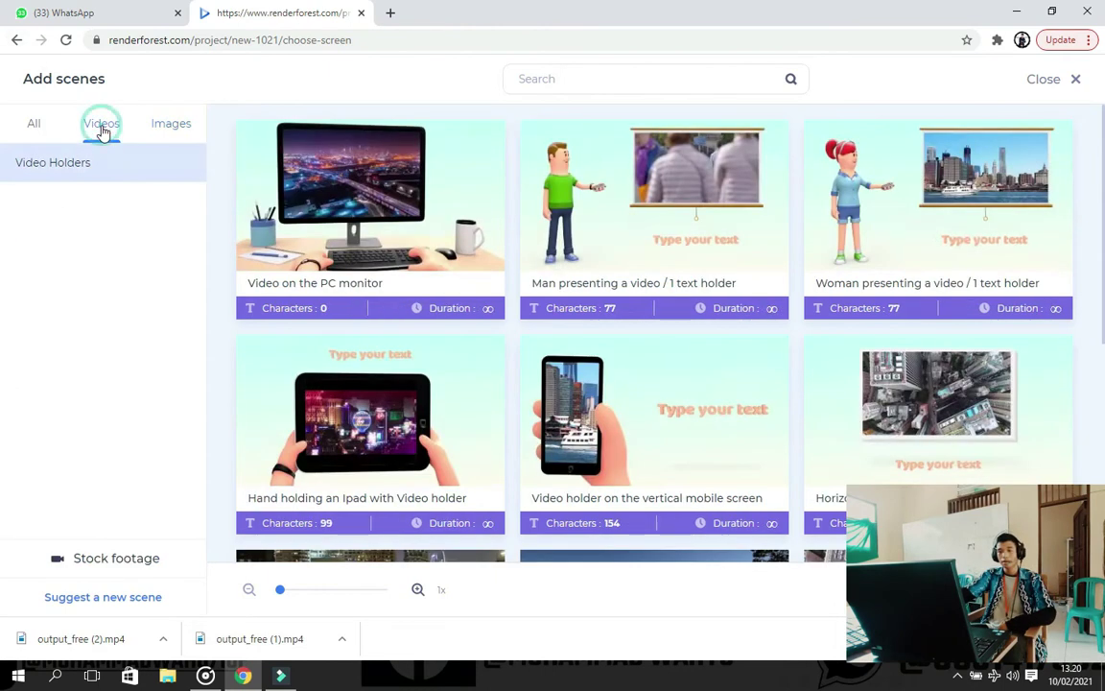
click(345, 199)
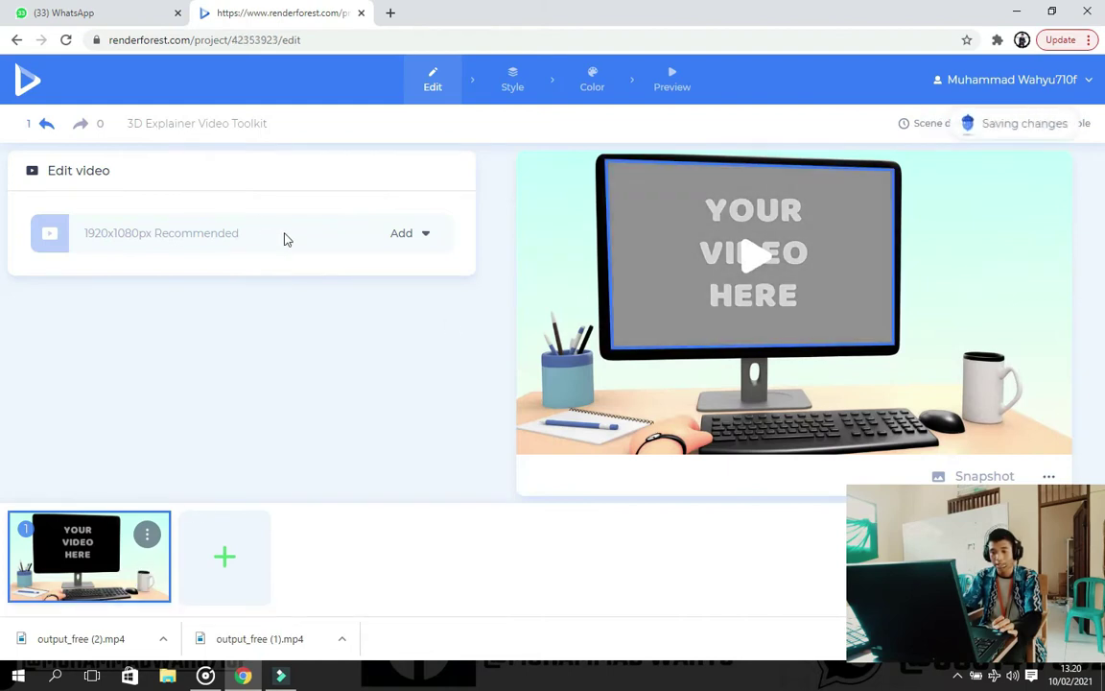
click(402, 235)
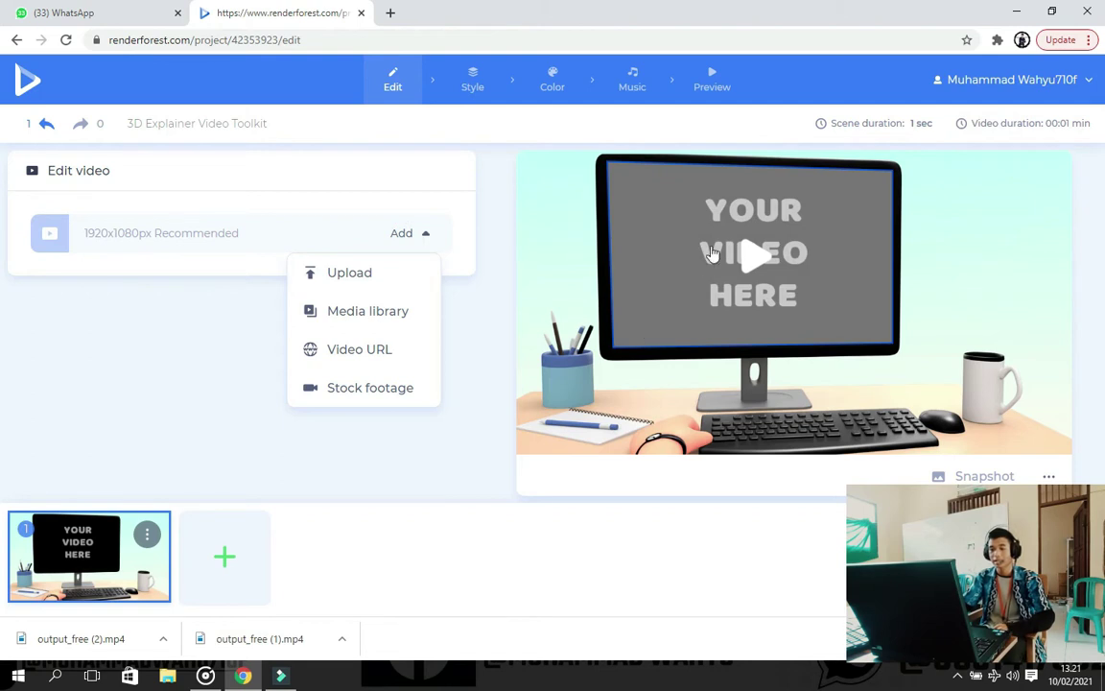
click(328, 276)
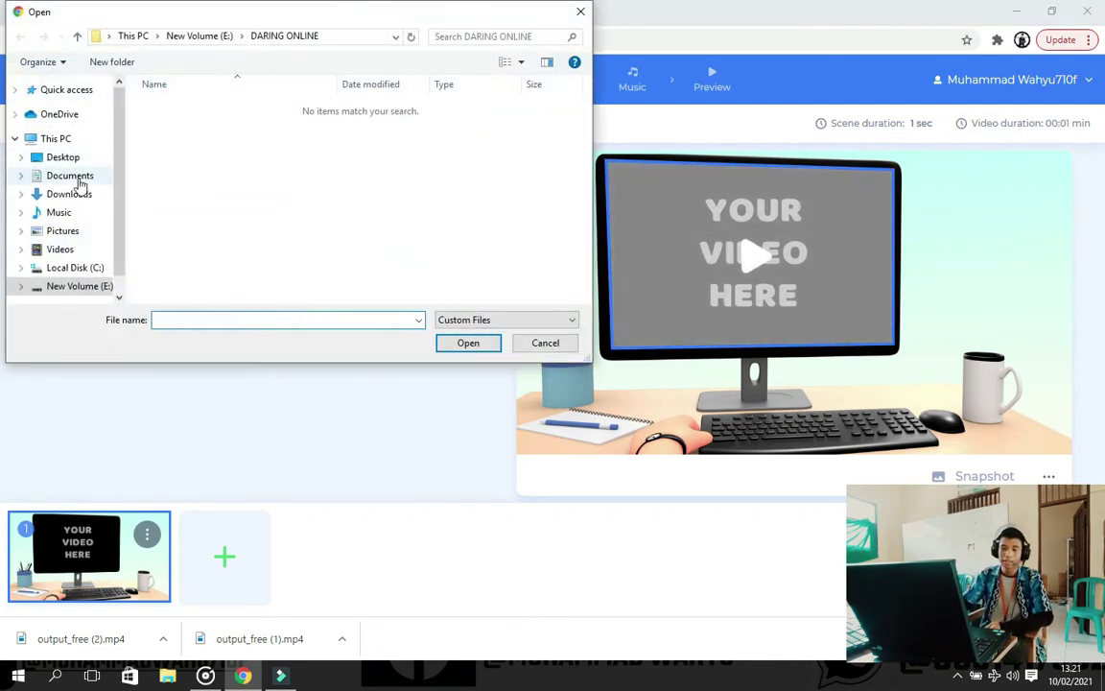
scroll(63, 218, down, 1)
click(80, 259)
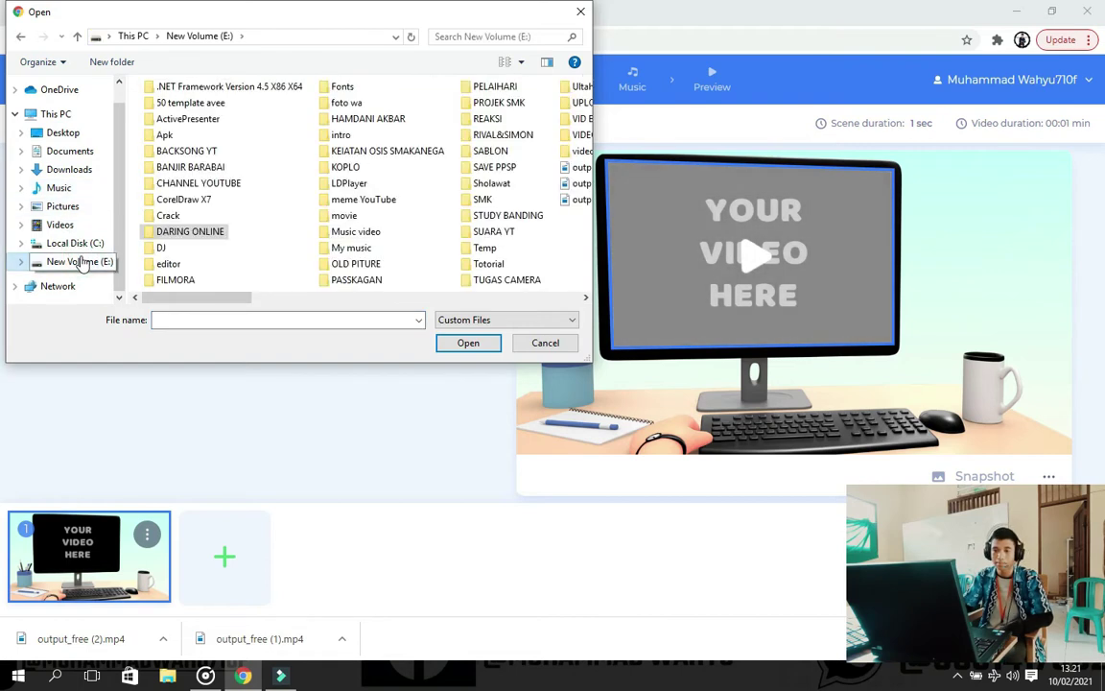
click(81, 242)
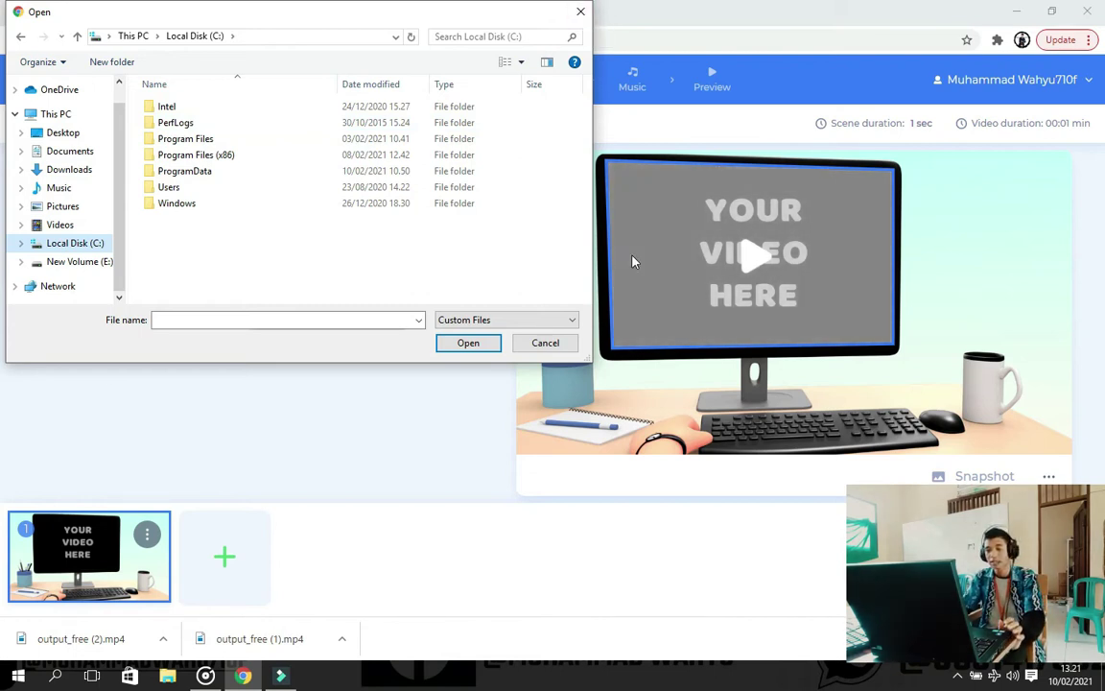
click(578, 14)
click(747, 254)
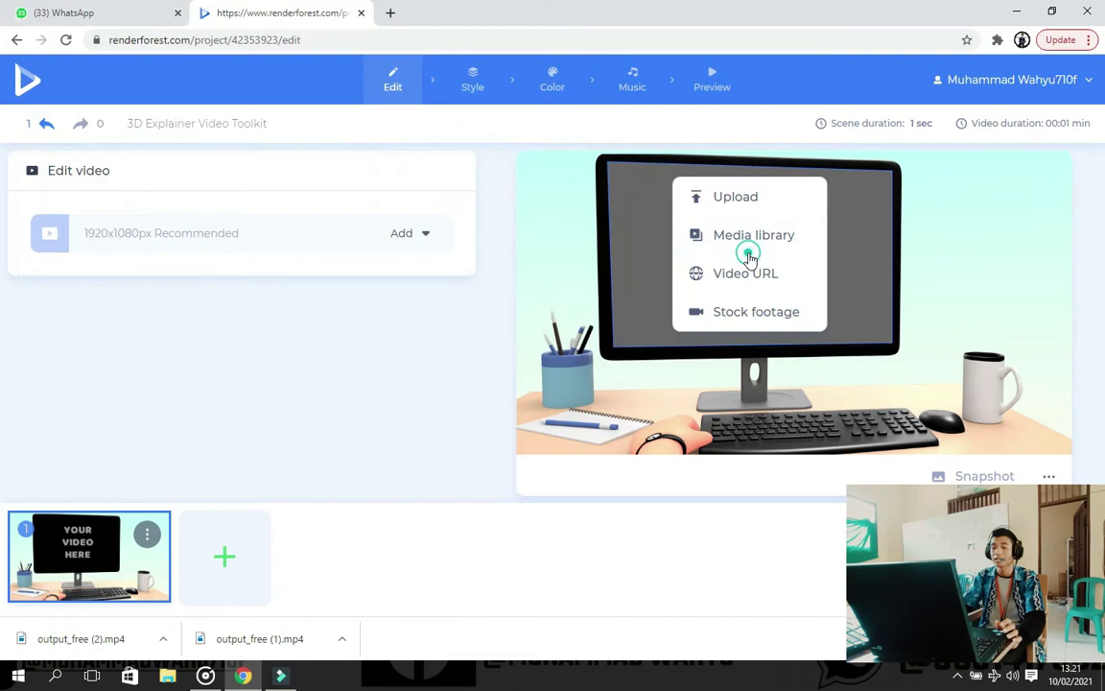
click(511, 332)
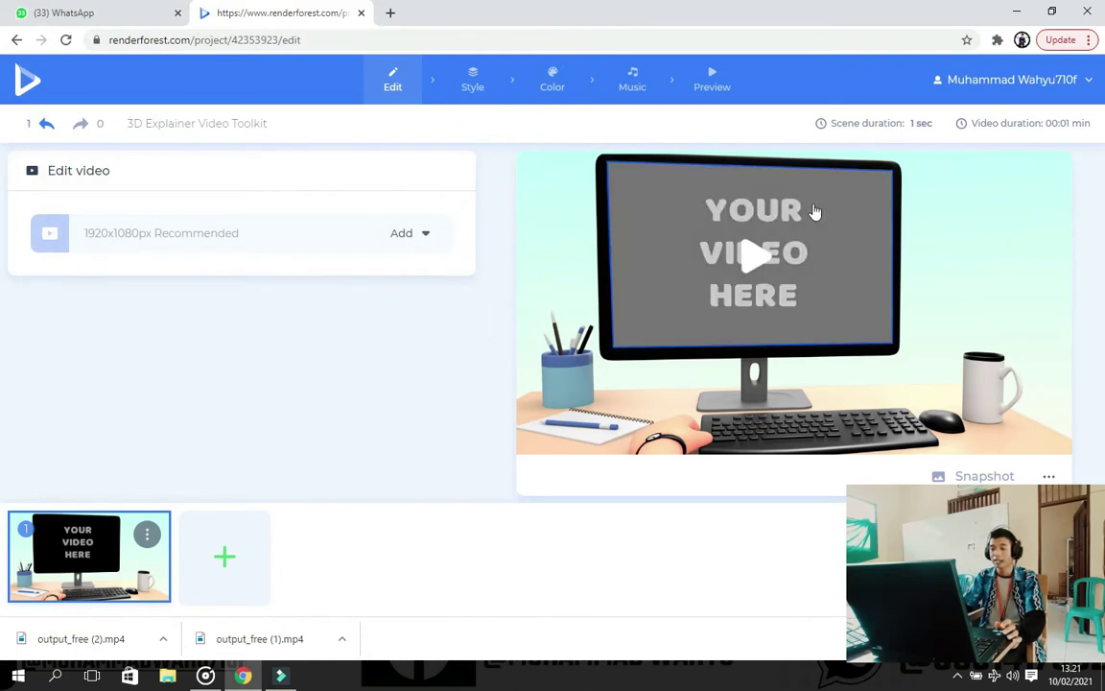
click(758, 261)
click(508, 373)
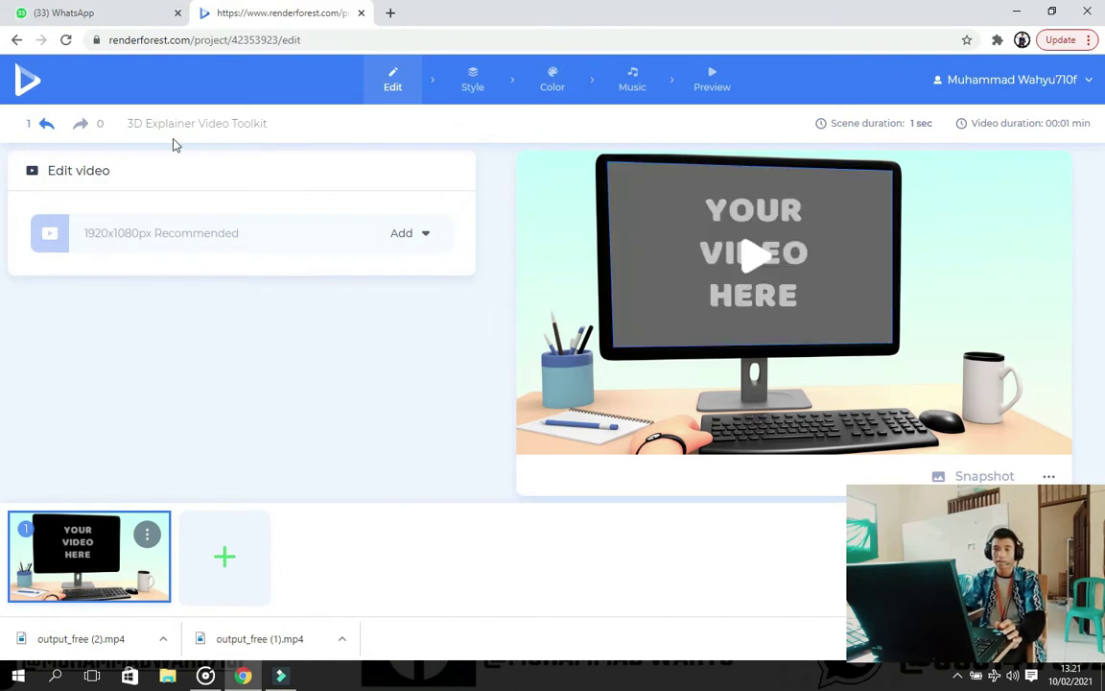
- Return to the scene library, add the "Happy man waving" scene from Male Character Animations, and delete the PC monitor scene
click(17, 41)
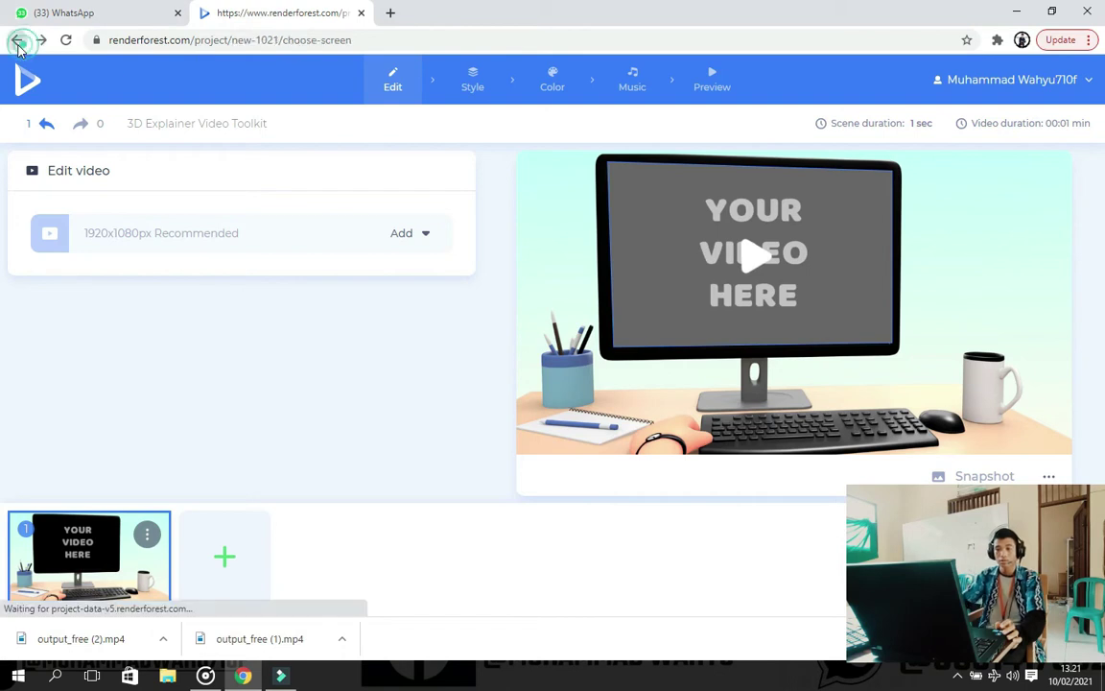
scroll(770, 318, down, 2)
scroll(771, 318, down, 2)
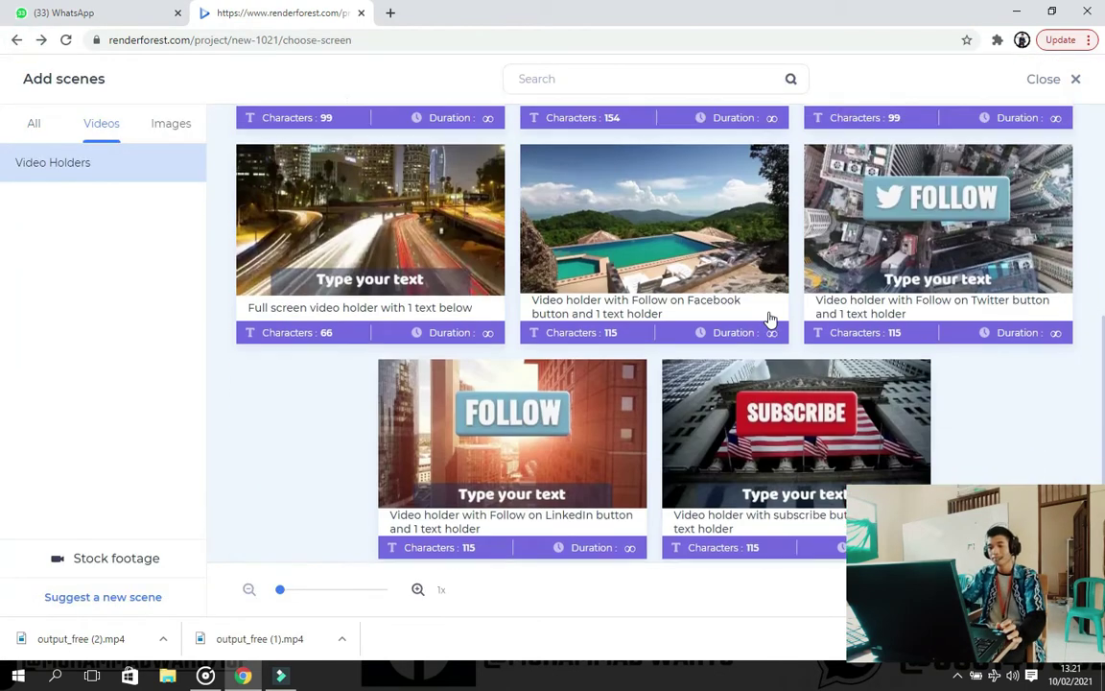
scroll(683, 345, up, 3)
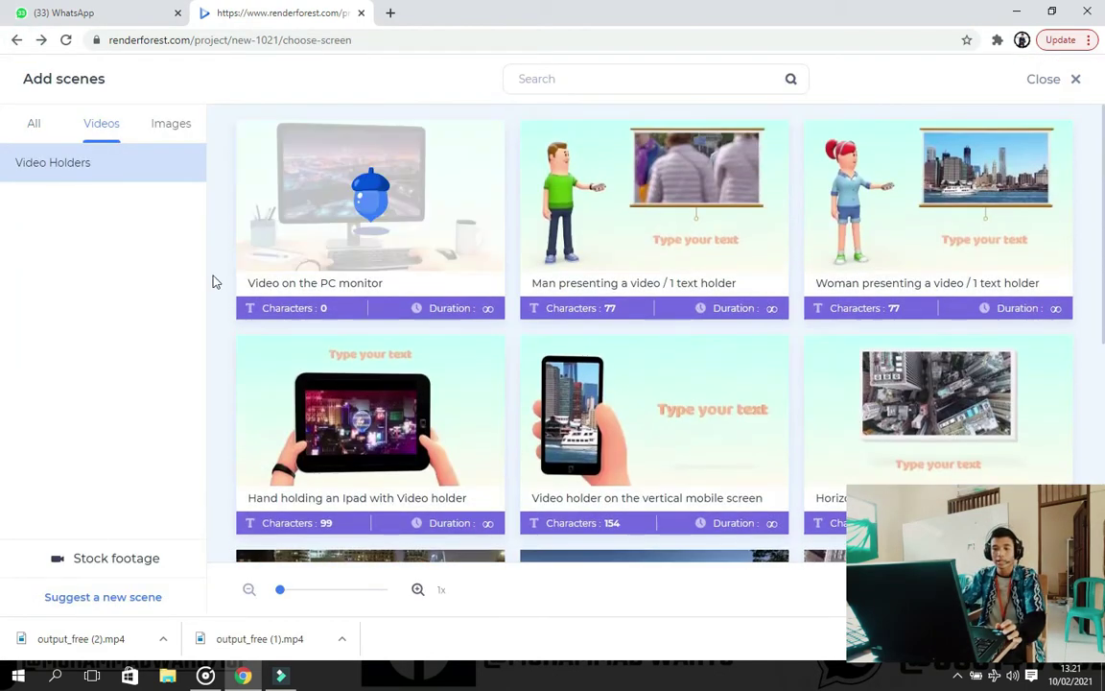
click(34, 123)
scroll(92, 181, up, 4)
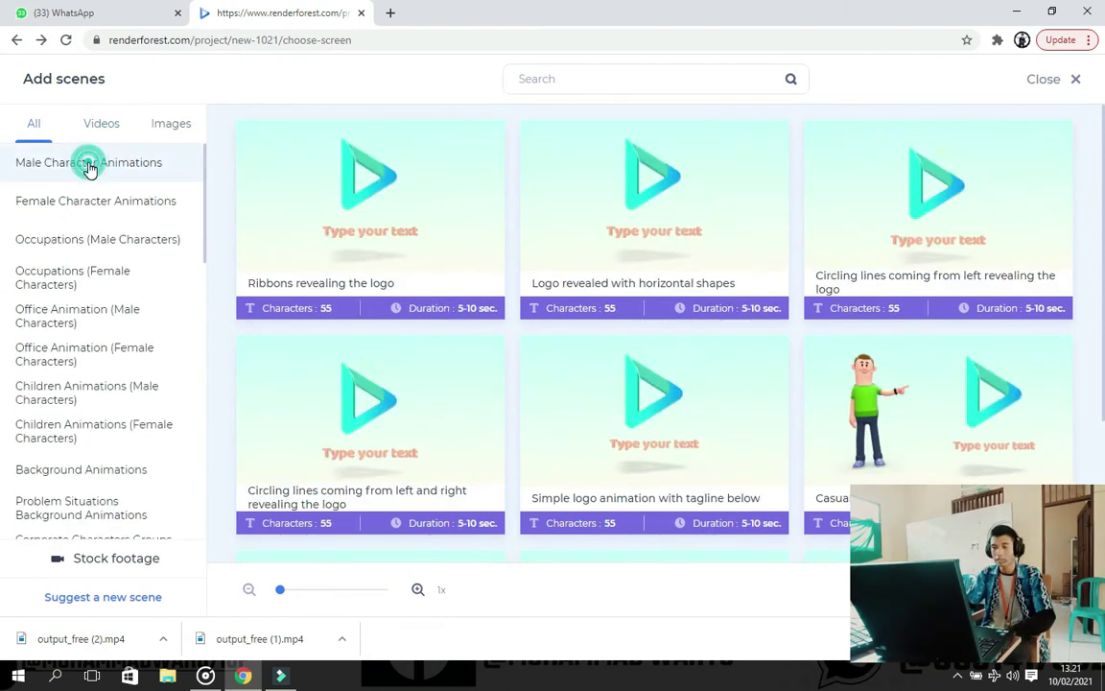
click(88, 165)
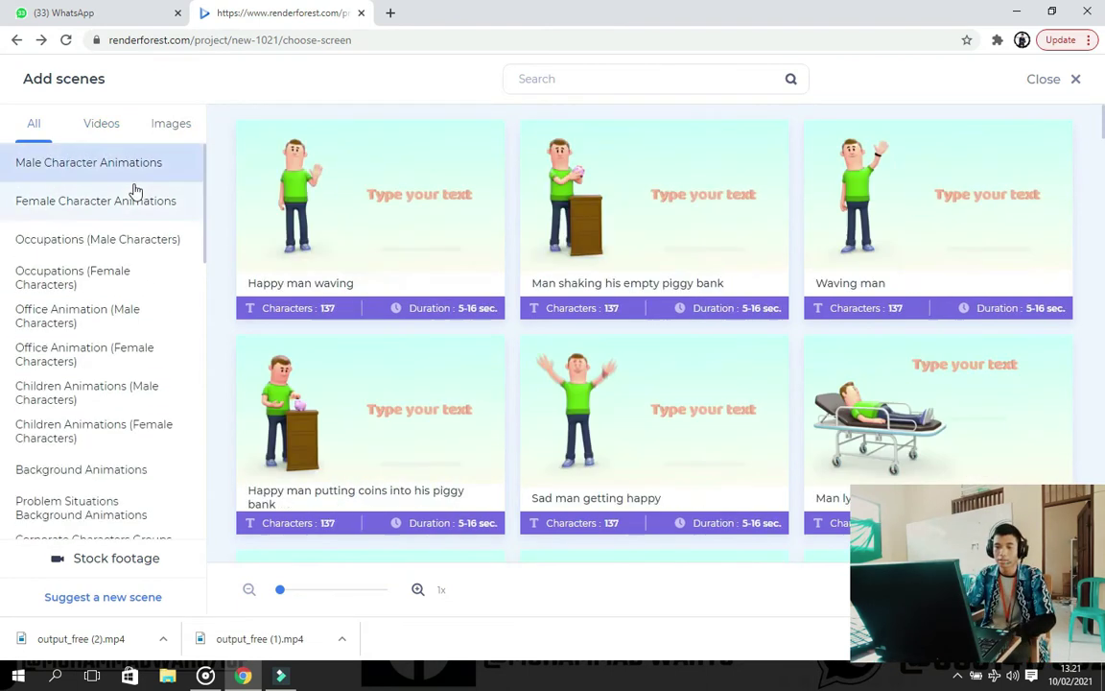
click(333, 219)
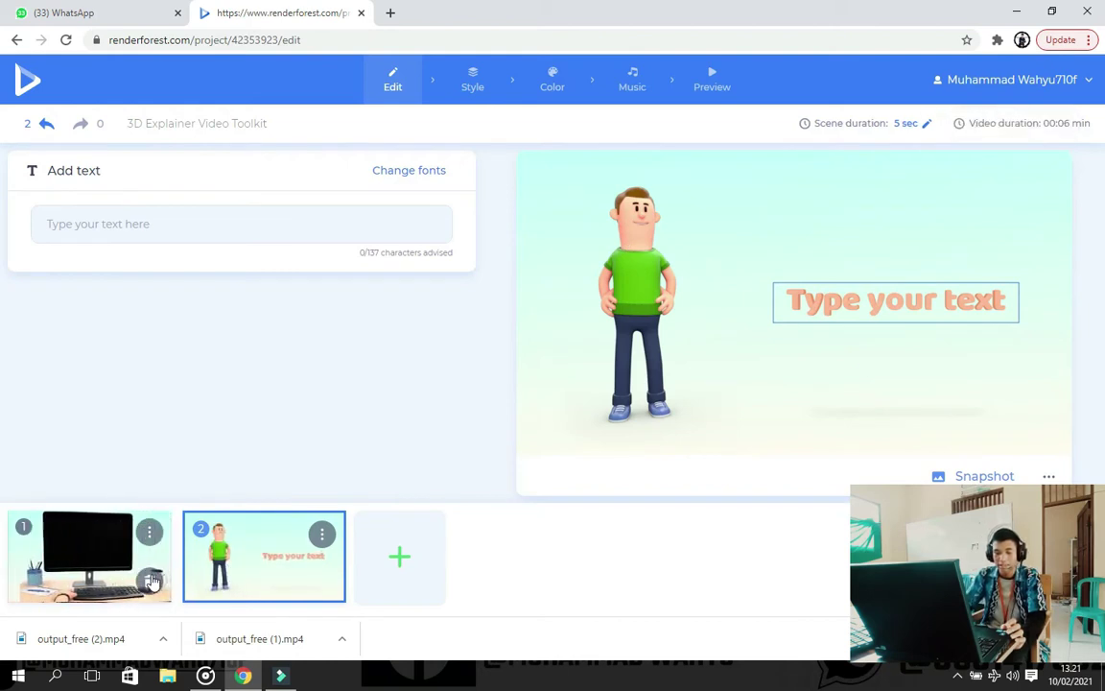
click(150, 578)
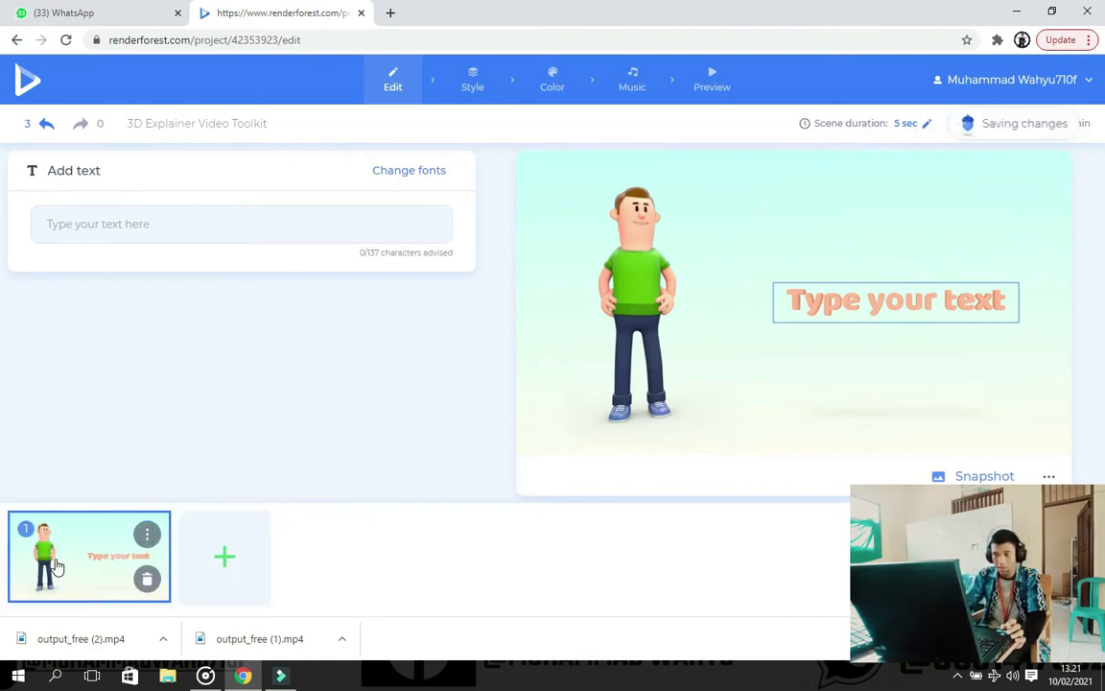
- Set the waving man scene's text to "hay perkenalkan nama saya" followed by the character's name, and save it
click(858, 315)
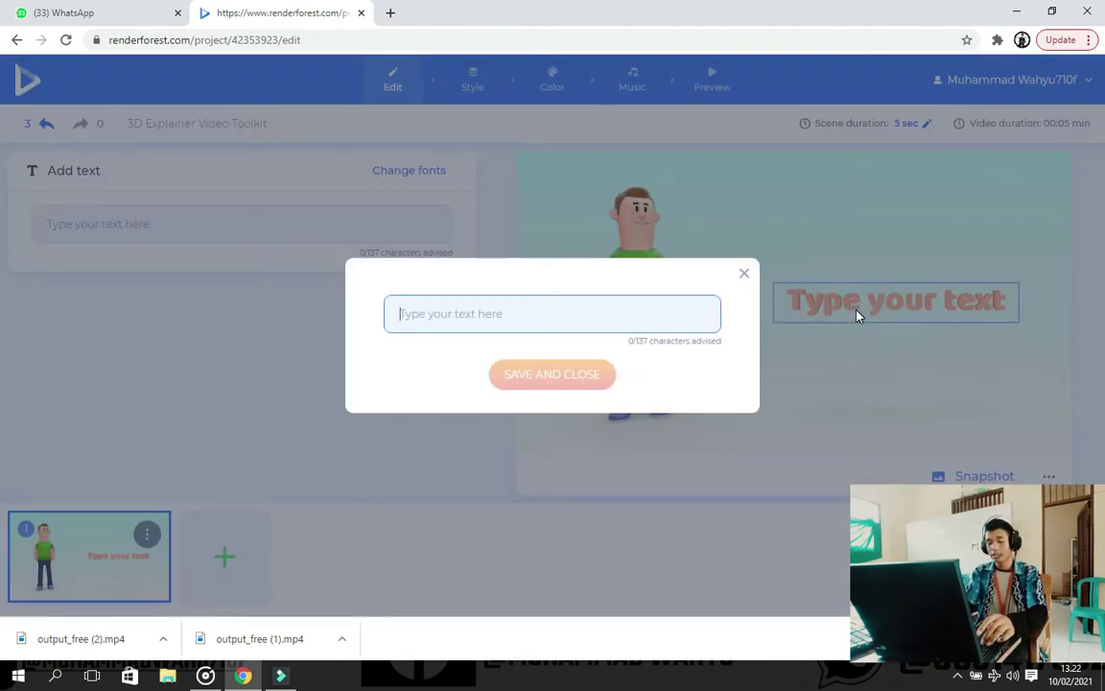
text(hay perkenalkan nama sayan)
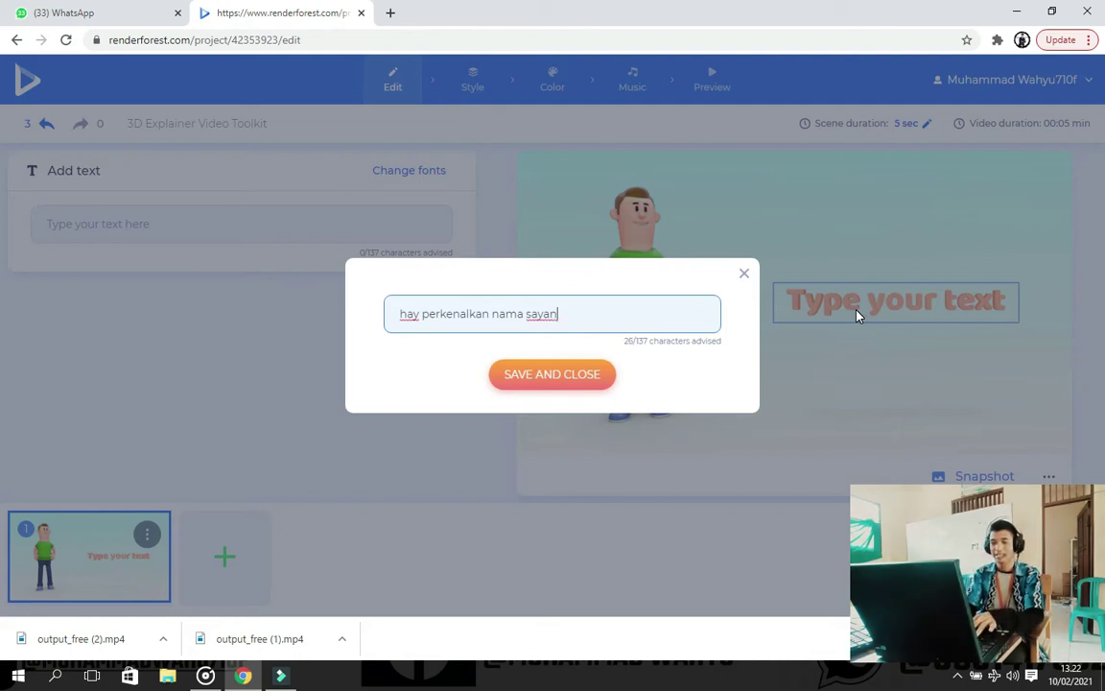
text(di)
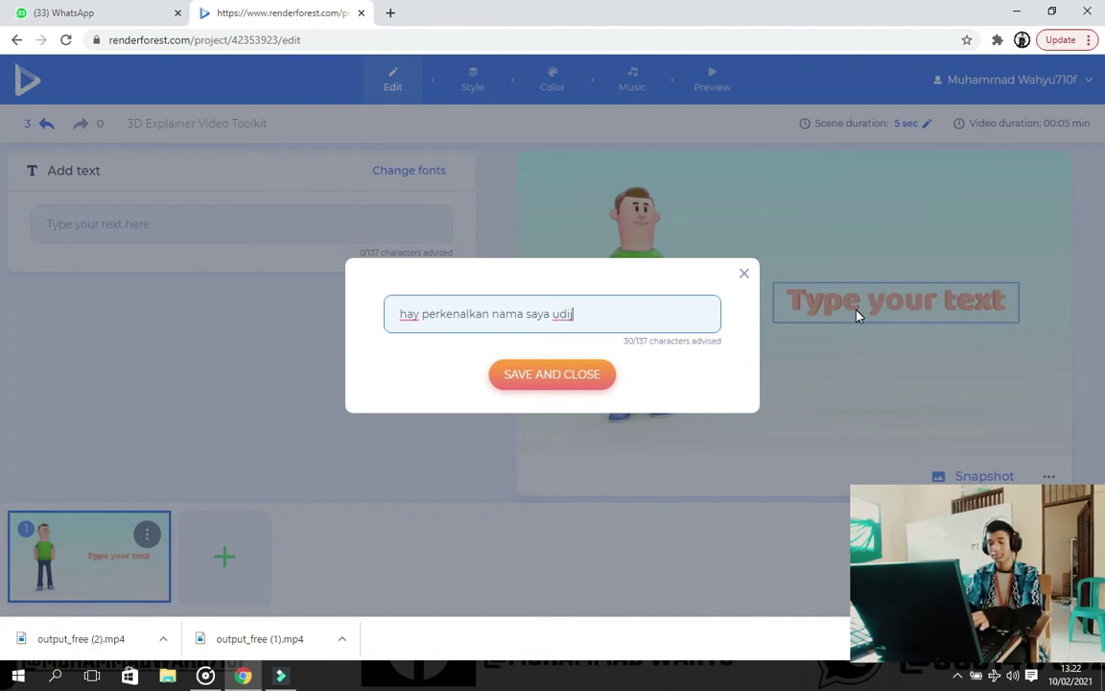
click(574, 373)
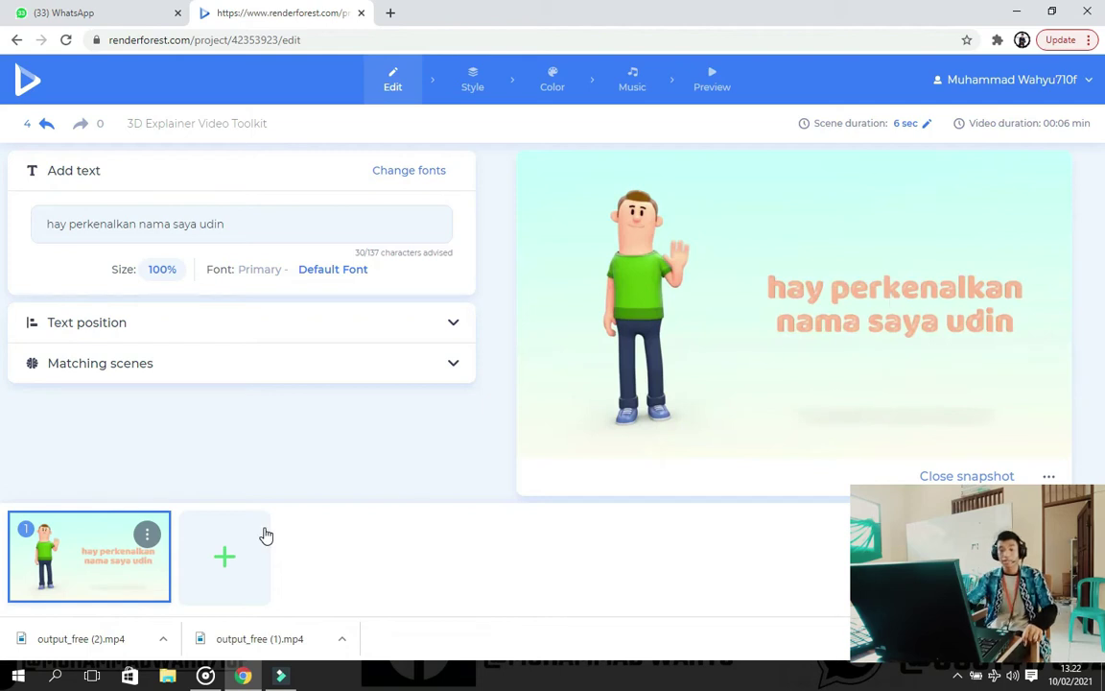
- Add the "Man shaking his empty piggy bank" and "Happy man putting coins into his piggy bank" scenes after the waving man scene
click(225, 561)
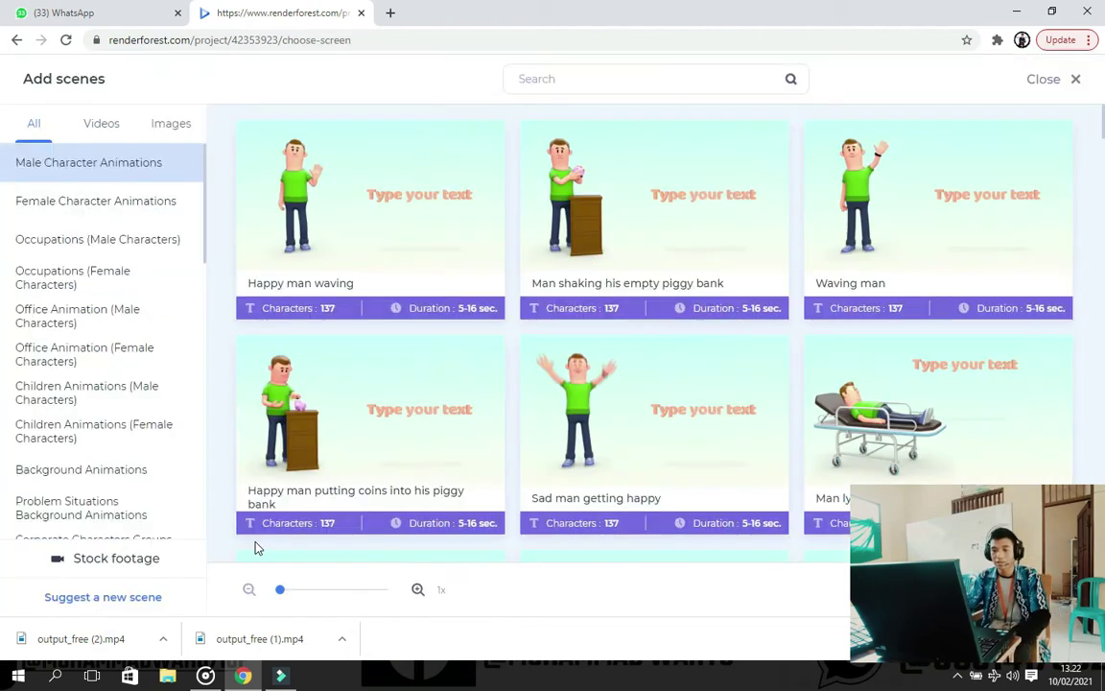
click(664, 223)
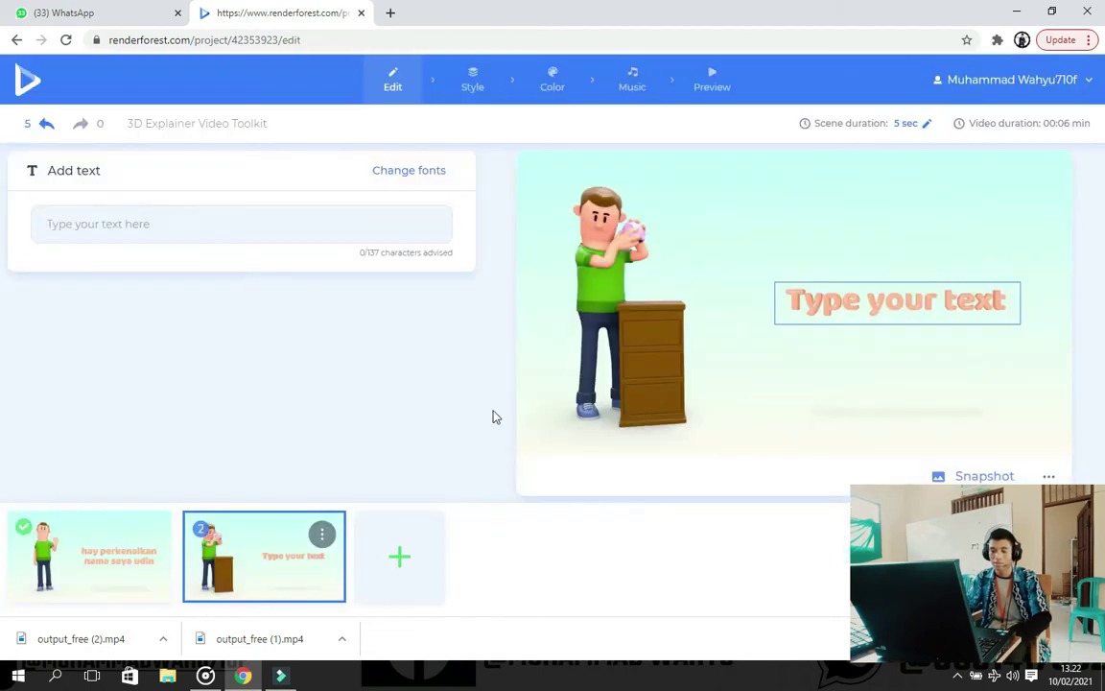
click(386, 555)
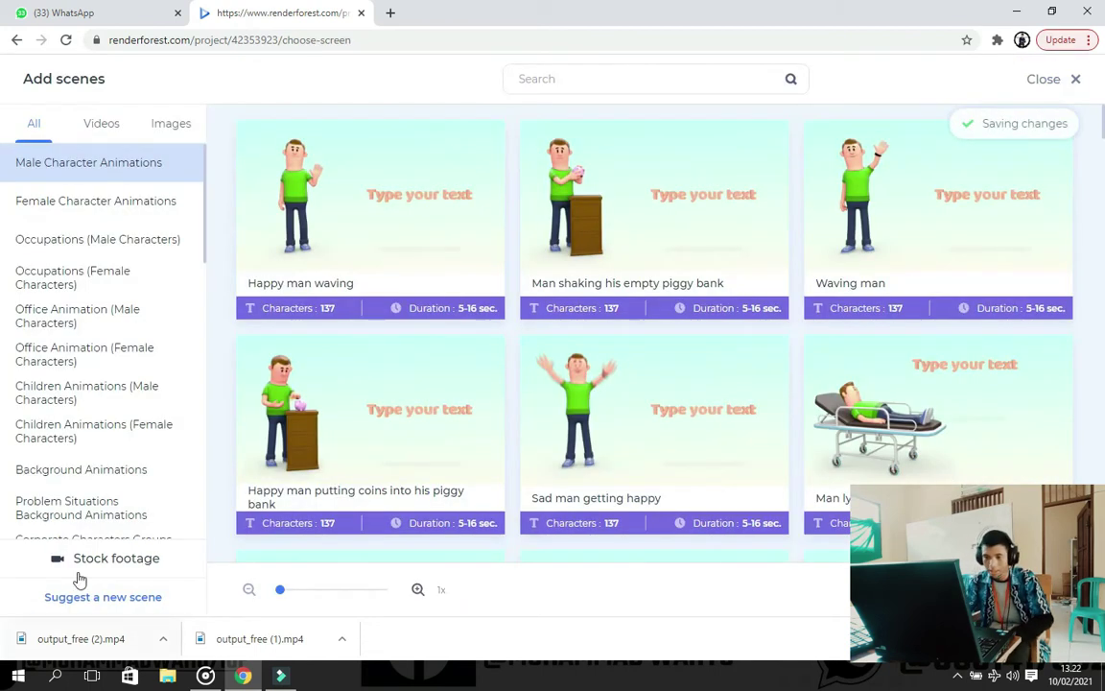
click(252, 422)
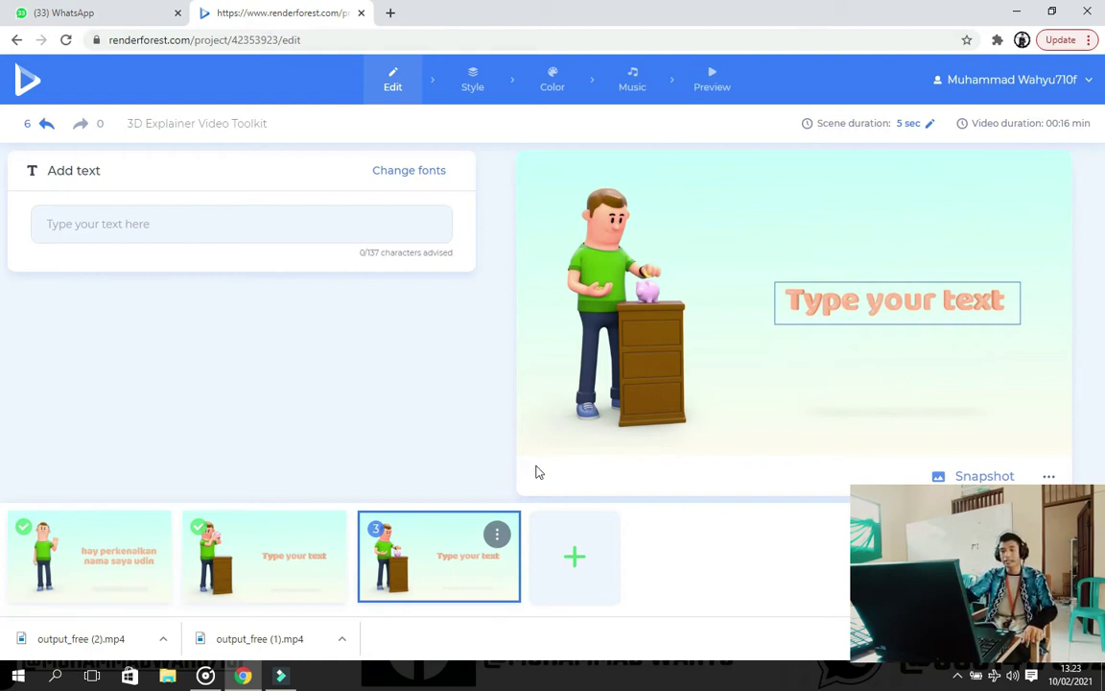
- Export the project as a free low-quality 360p preview with watermark
click(712, 87)
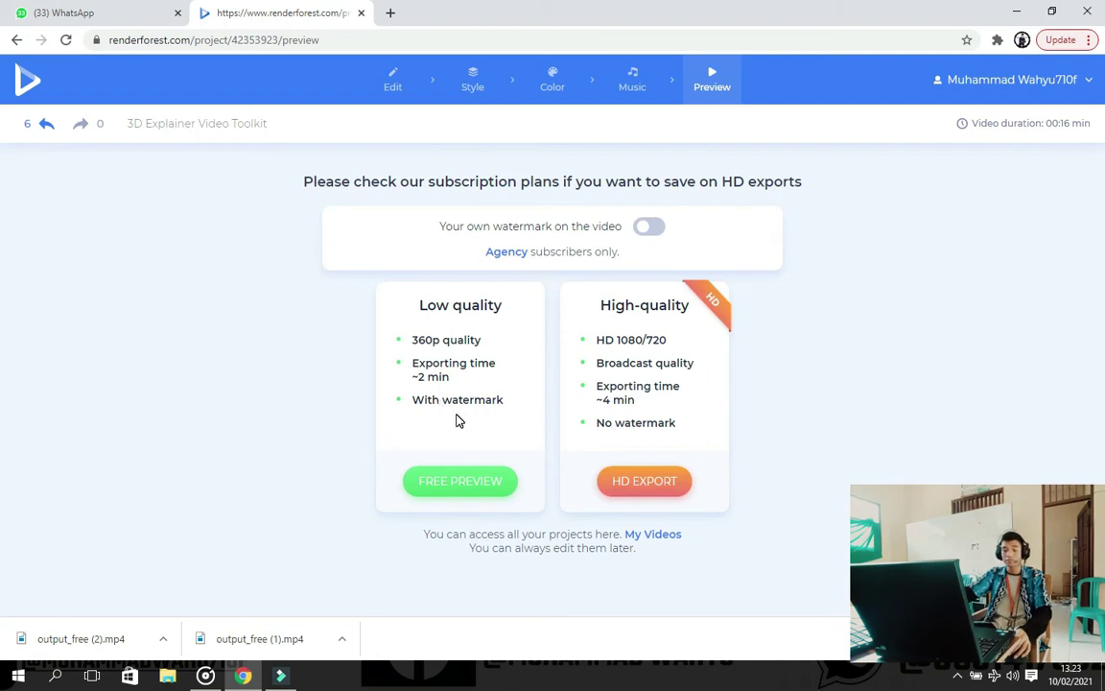
click(442, 484)
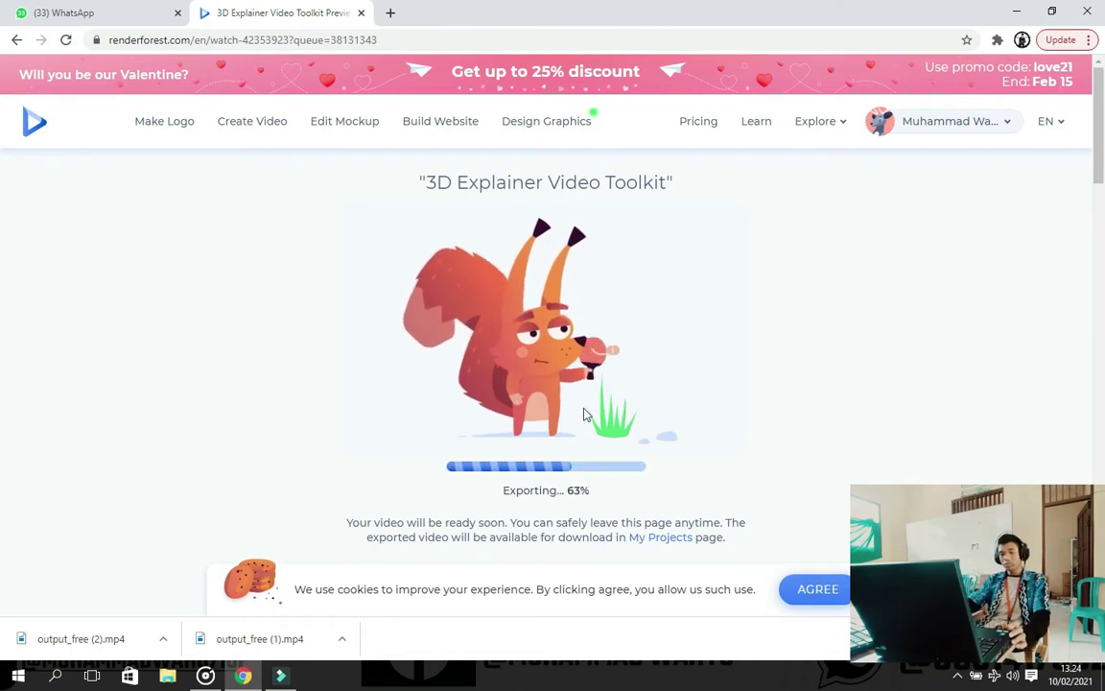
scroll(583, 414, down, 1)
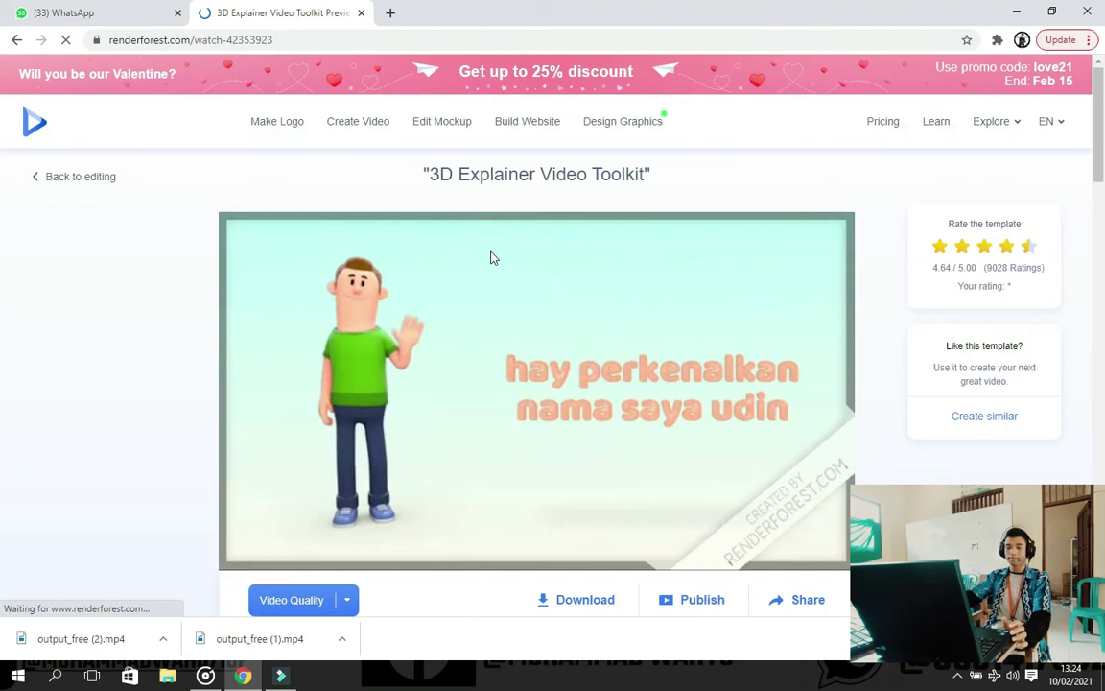
- Examine the video quality options available for the exported video
scroll(490, 257, down, 2)
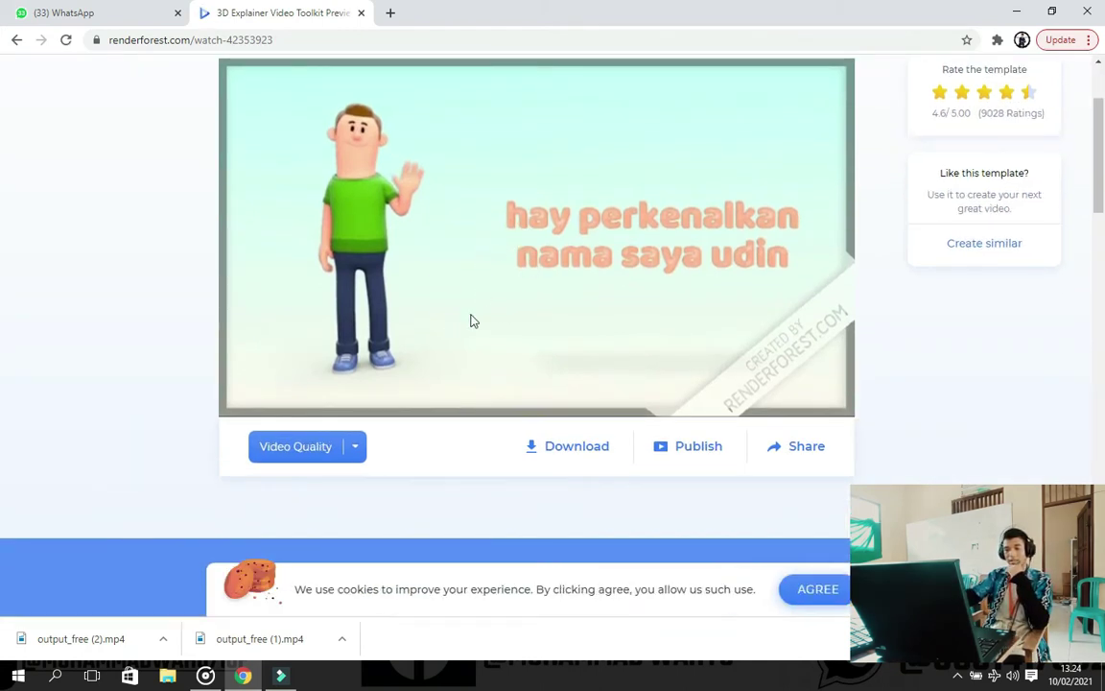
click(343, 462)
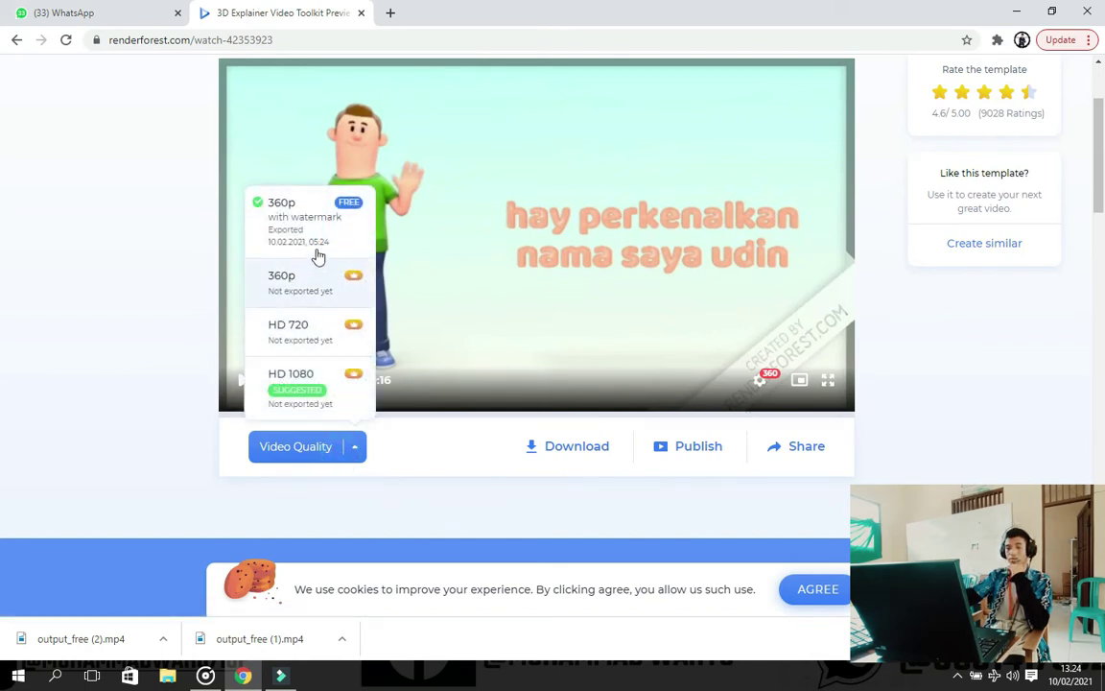
click(202, 276)
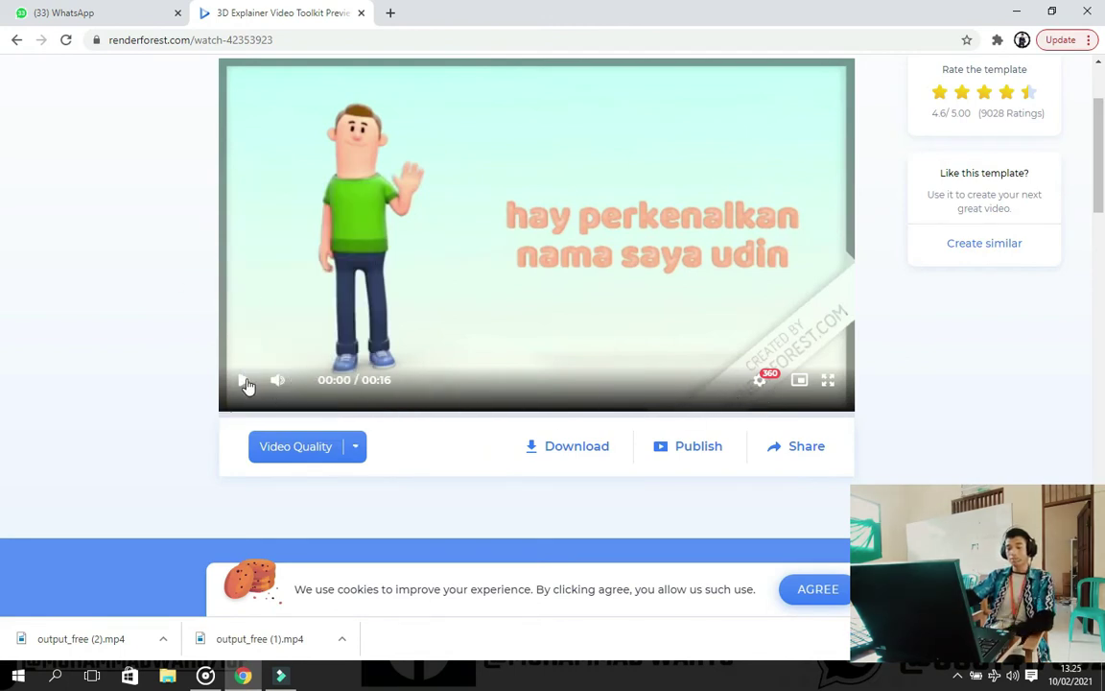
- Play the exported preview video through to its end
scroll(221, 332, up, 2)
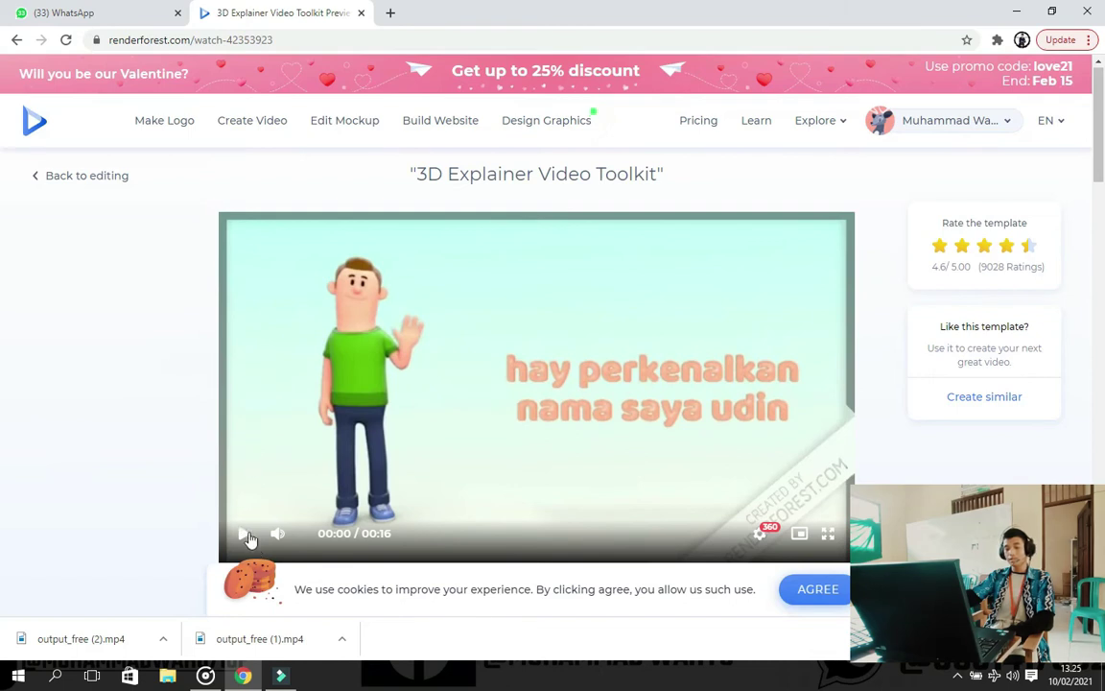
click(245, 536)
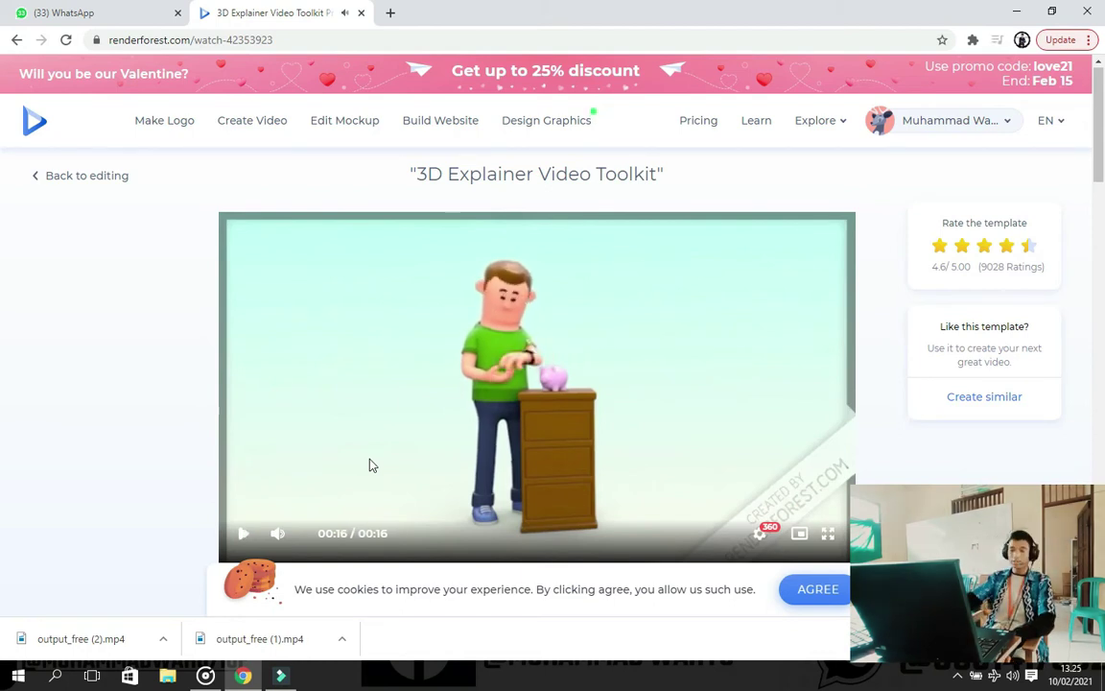
scroll(446, 394, down, 1)
scroll(441, 367, down, 1)
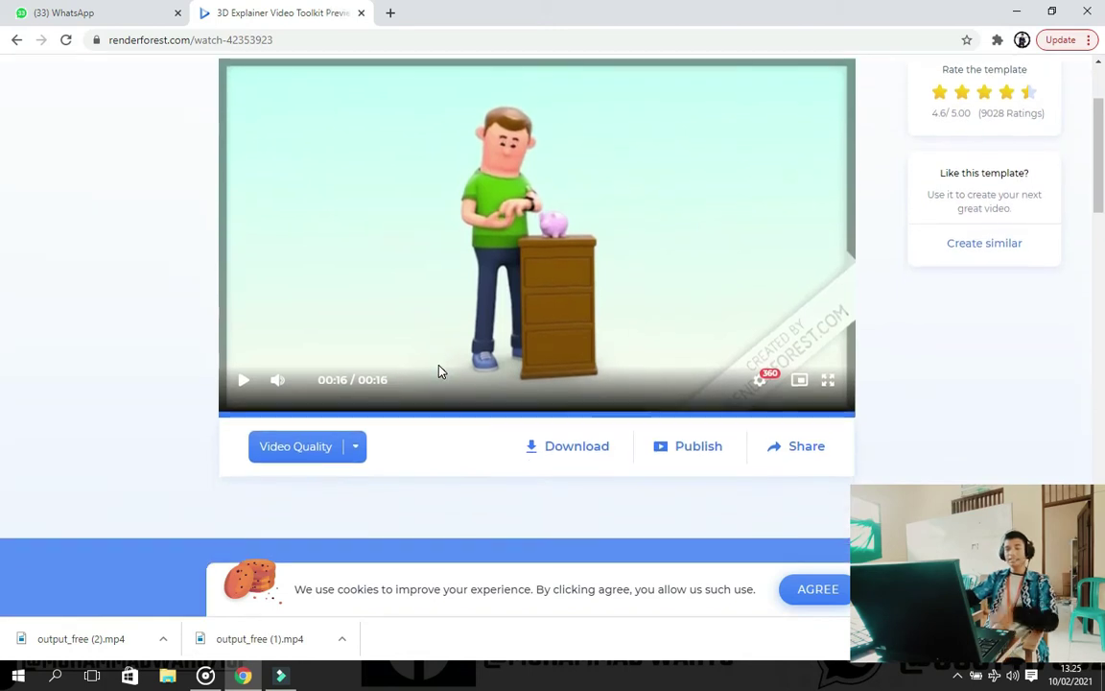